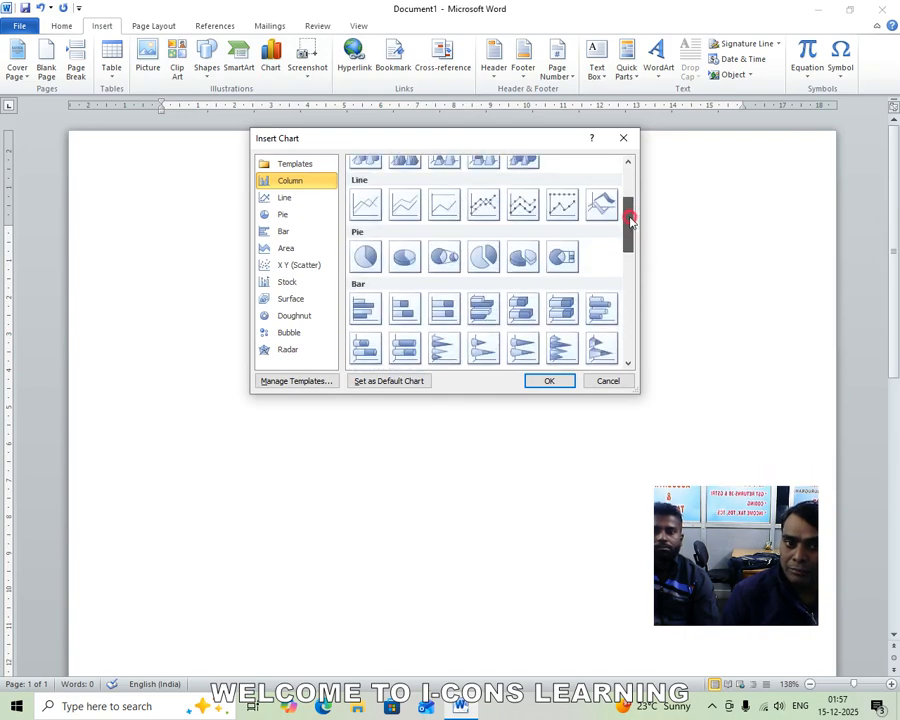
Examine the line, pie and bar chart types offered for insertion into the blank document.
{"action": "left_click_drag", "start_coordinate": [517, 140], "coordinate": [578, 179]}
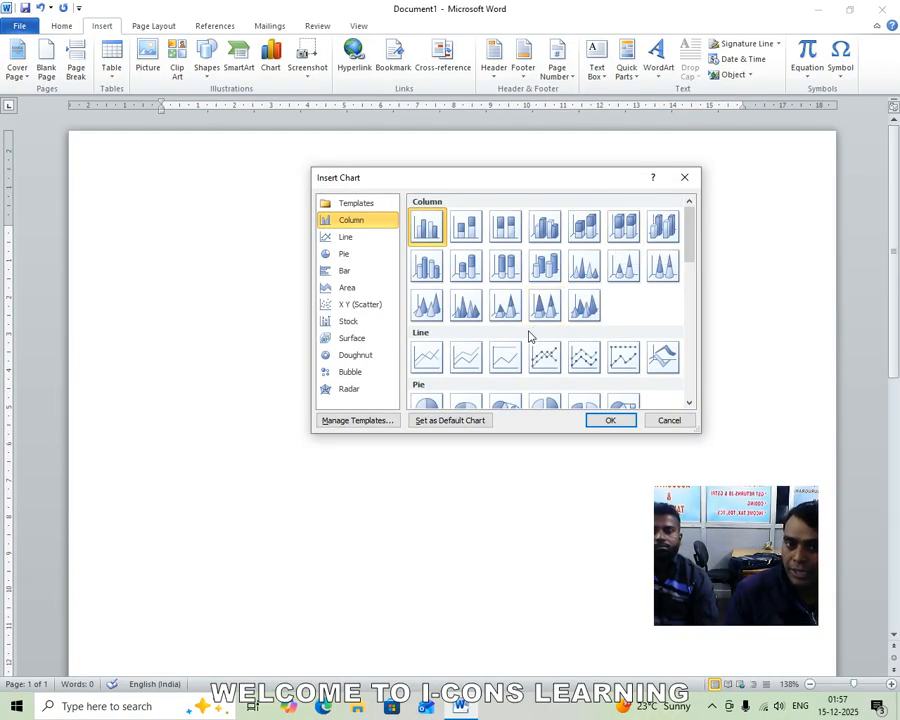
{"action": "left_click_drag", "start_coordinate": [470, 185], "coordinate": [508, 183]}
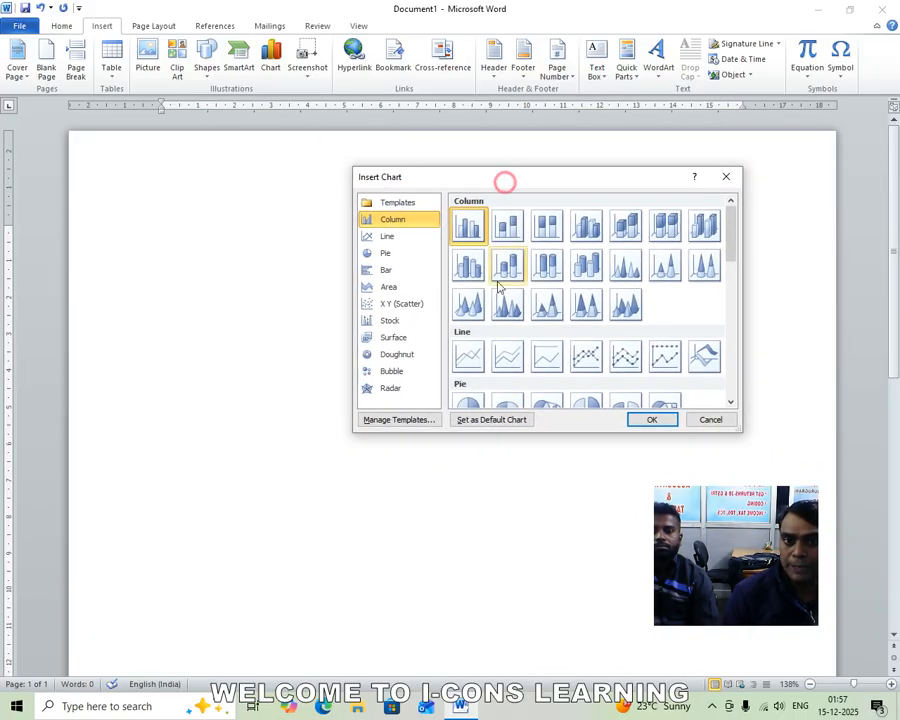
{"action": "left_click", "coordinate": [402, 236]}
{"action": "left_click_drag", "start_coordinate": [735, 239], "coordinate": [733, 263]}
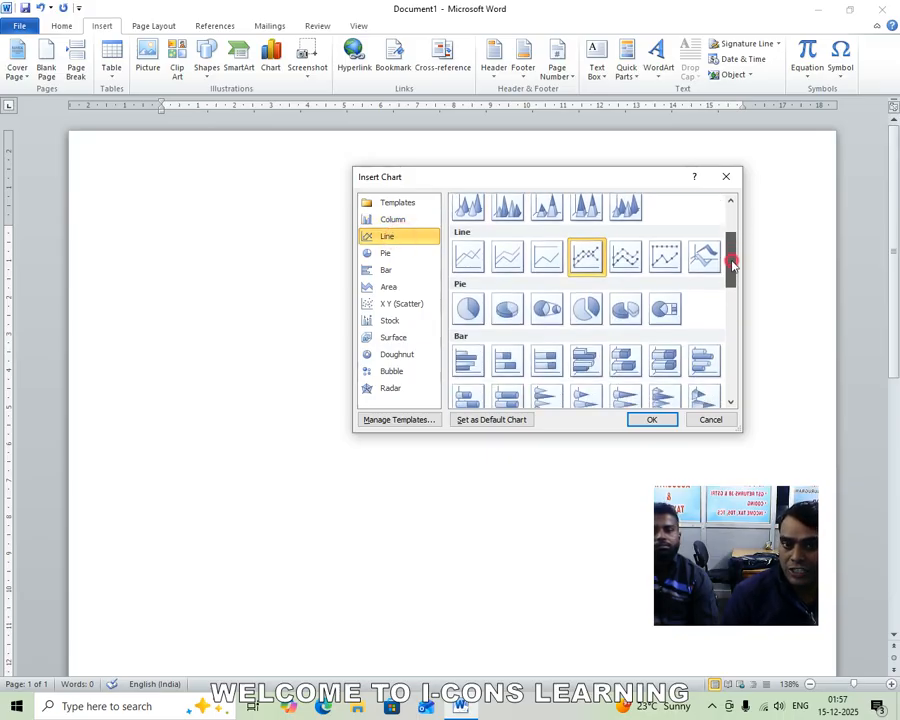
{"action": "left_click", "coordinate": [390, 220]}
{"action": "left_click", "coordinate": [386, 253]}
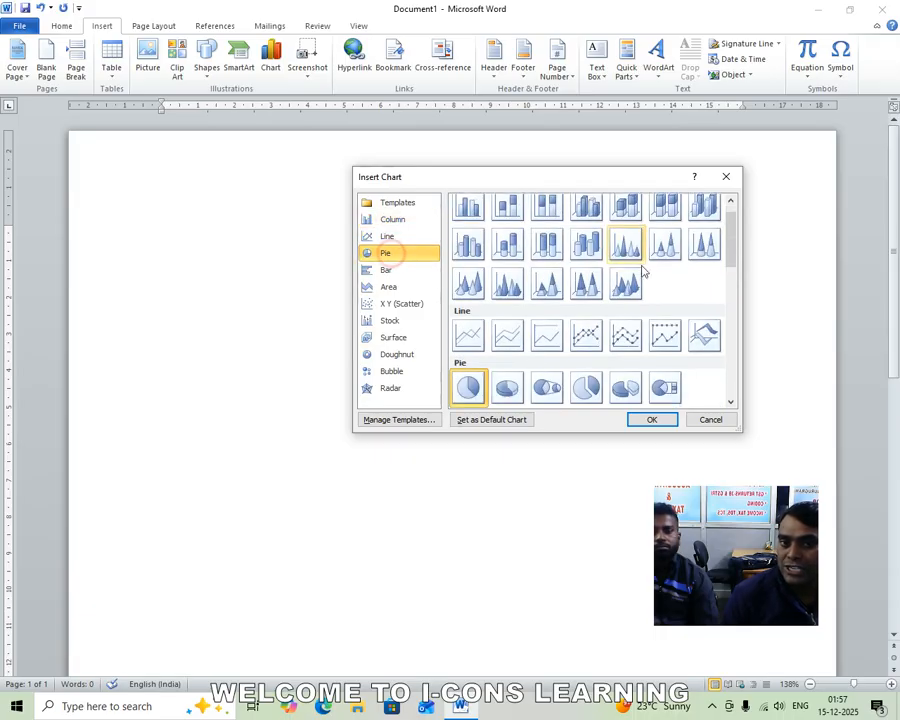
{"action": "left_click", "coordinate": [387, 270]}
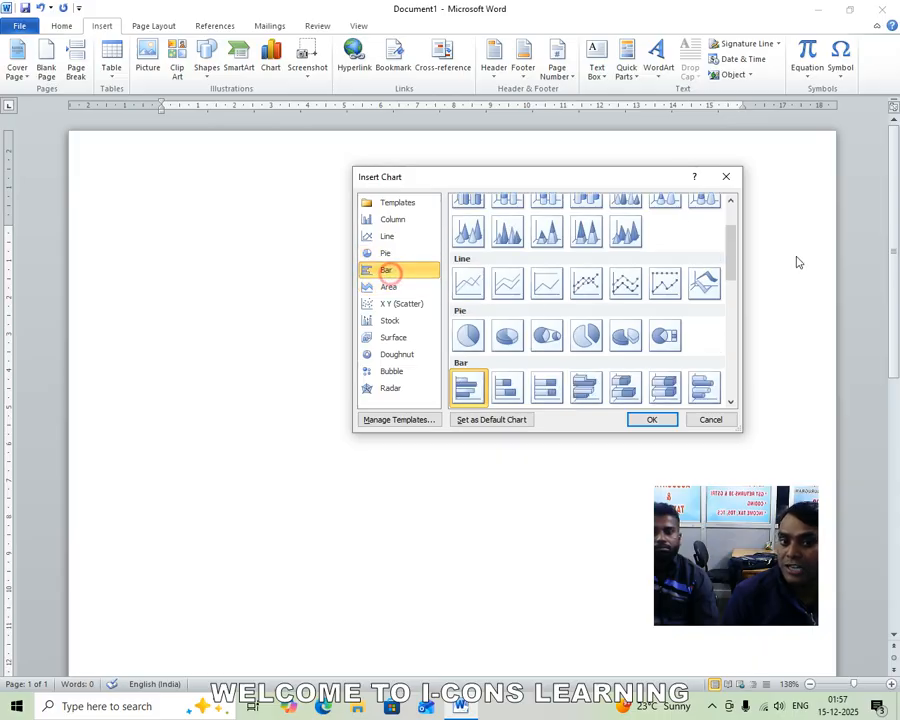
{"action": "left_click_drag", "start_coordinate": [733, 256], "coordinate": [738, 287]}
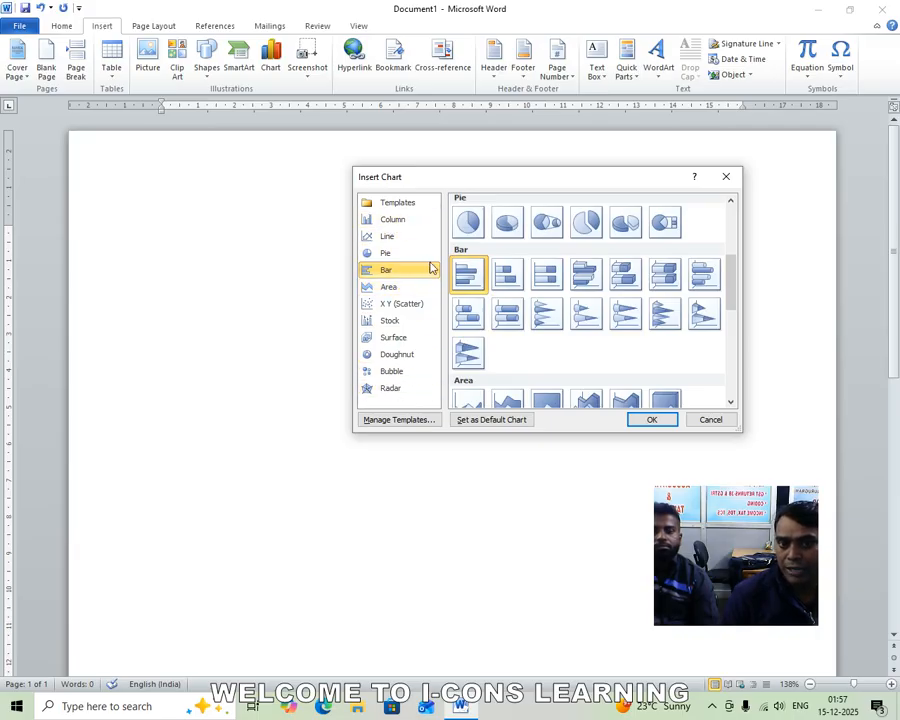
{"action": "left_click_drag", "start_coordinate": [729, 287], "coordinate": [720, 209]}
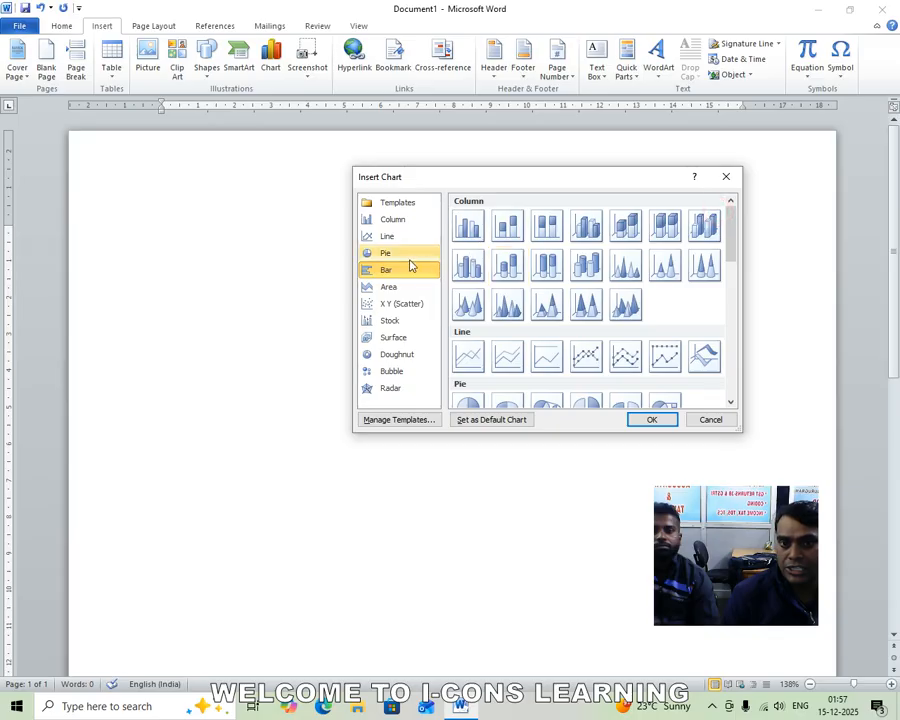
Insert a clustered column chart, the first Column subtype, into the blank document.
{"action": "left_click", "coordinate": [393, 220]}
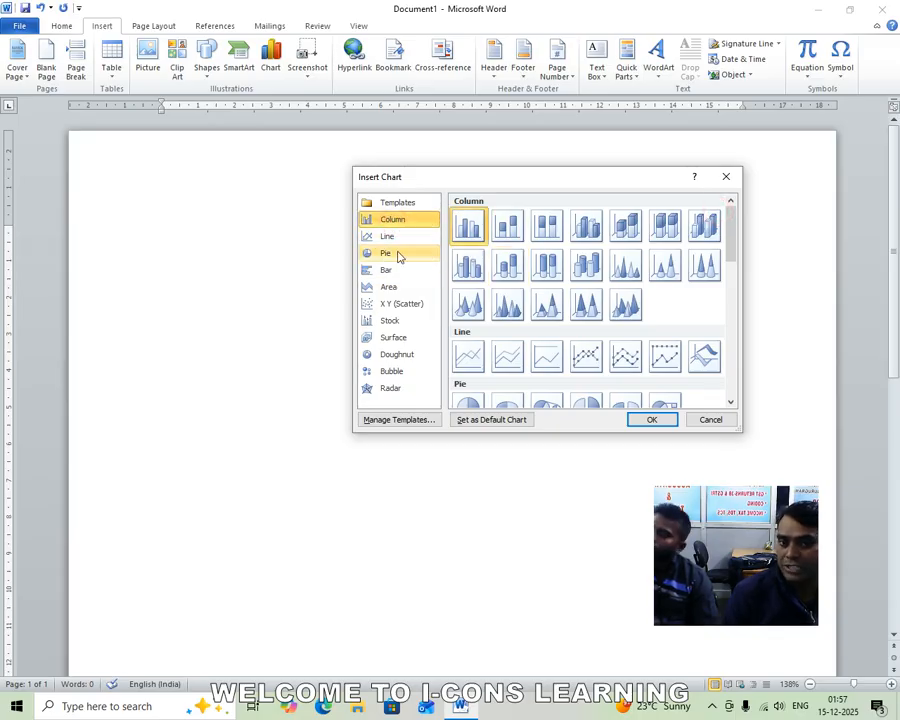
{"action": "left_click", "coordinate": [658, 419]}
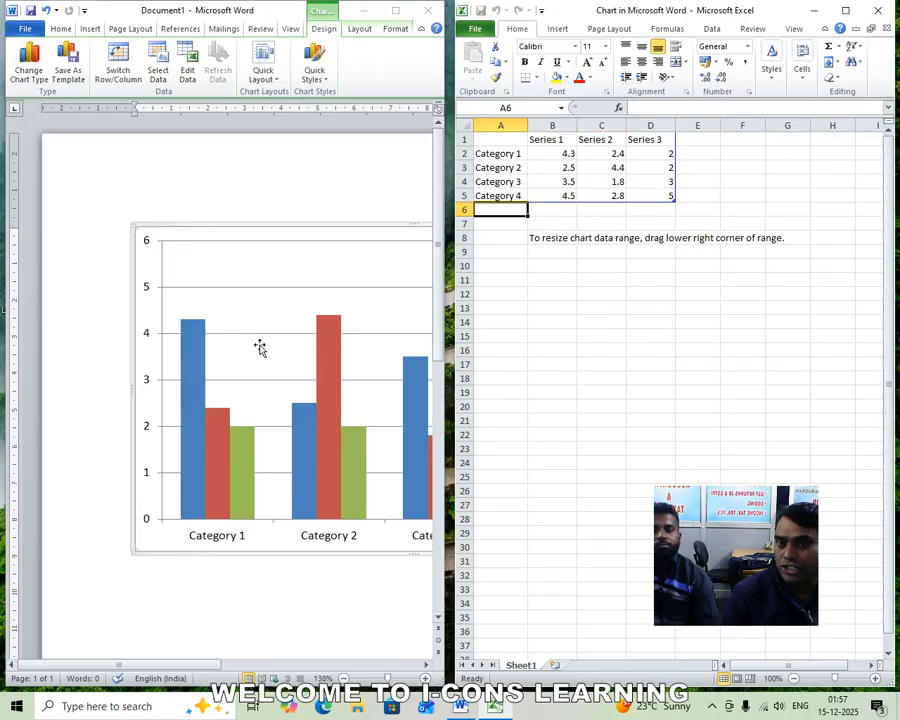
{"action": "left_click", "coordinate": [265, 208]}
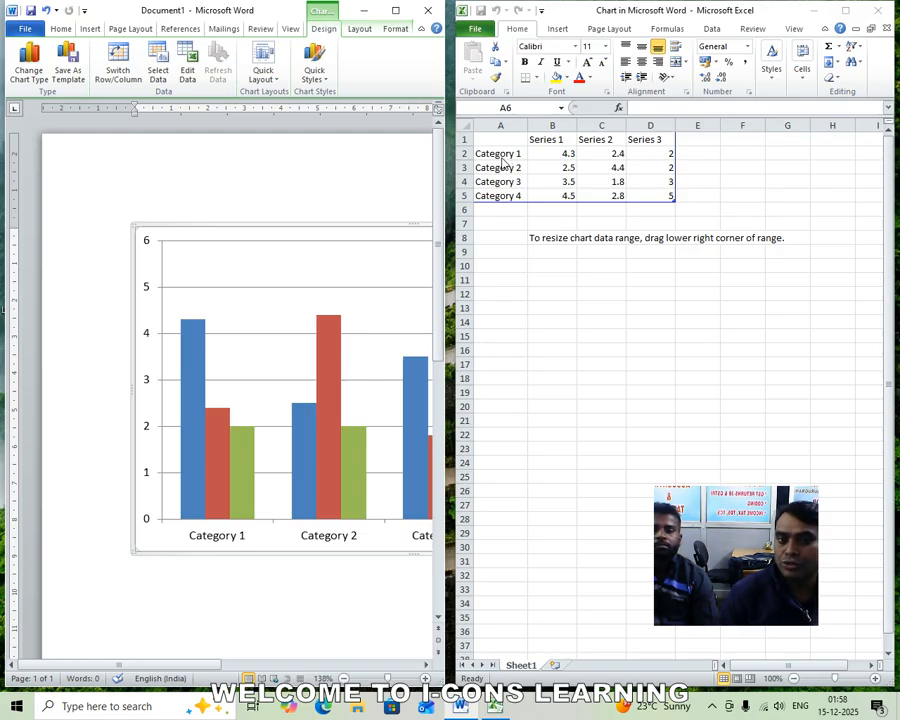
Resize the chart data range out to column G, in to column B, and back to column D.
{"action": "left_click", "coordinate": [676, 206]}
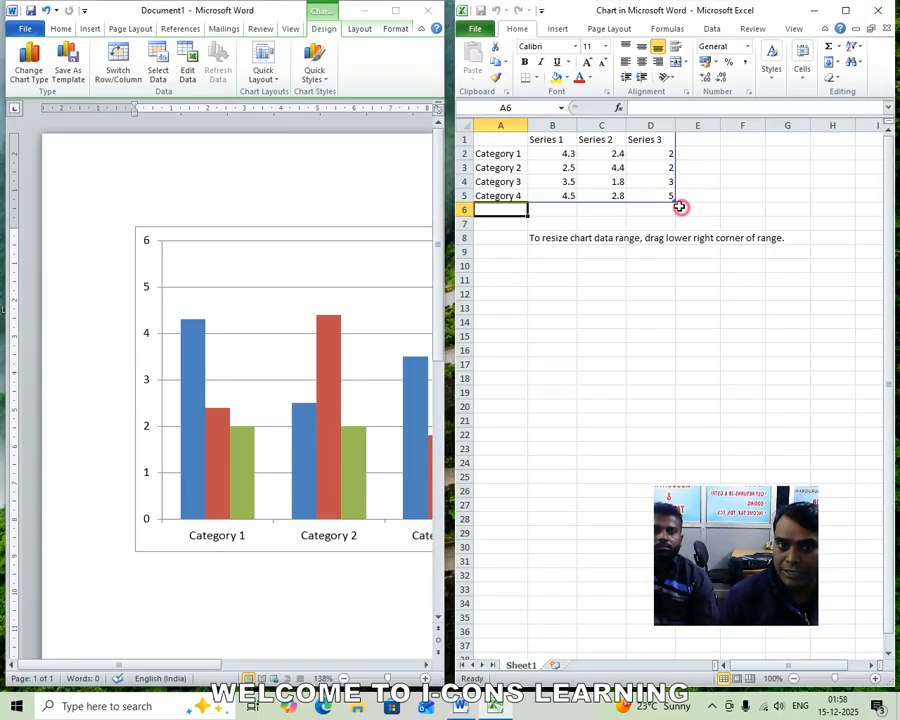
{"action": "left_click_drag", "start_coordinate": [674, 201], "coordinate": [817, 244]}
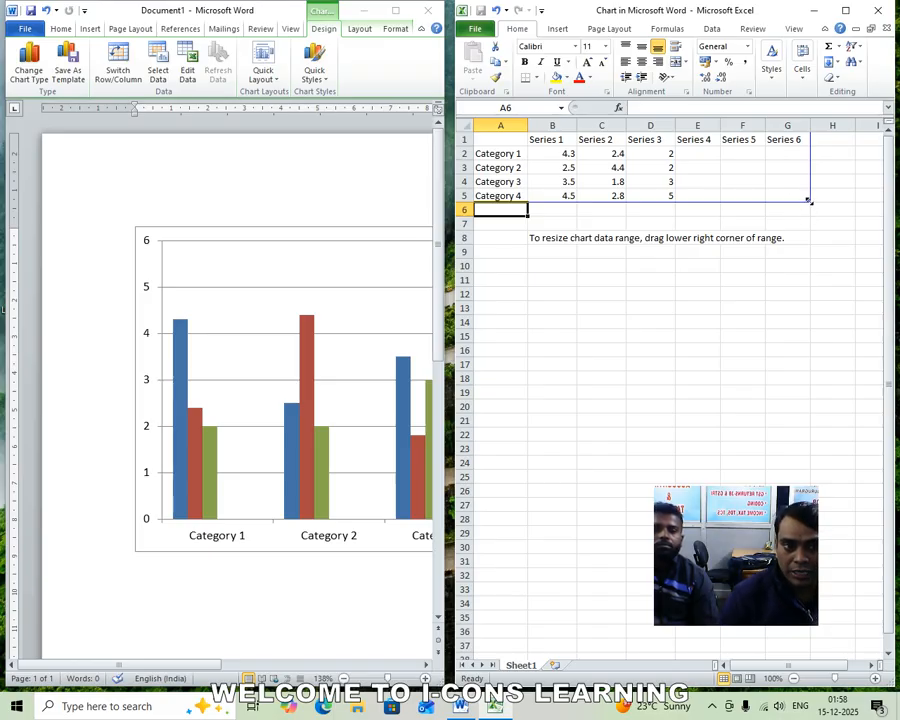
{"action": "left_click_drag", "start_coordinate": [808, 201], "coordinate": [600, 205]}
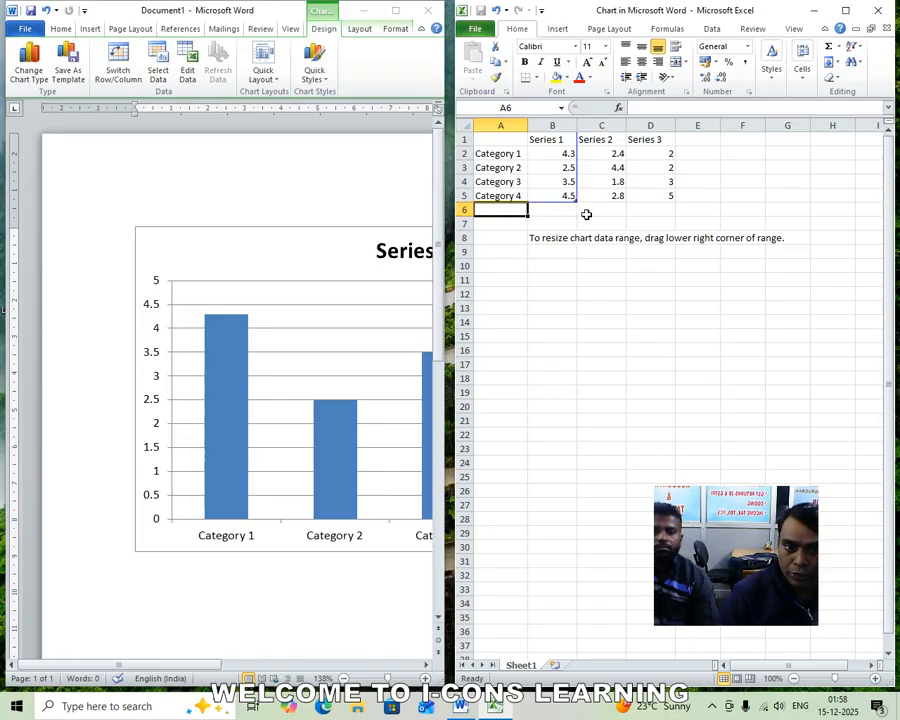
{"action": "left_click_drag", "start_coordinate": [575, 200], "coordinate": [673, 201]}
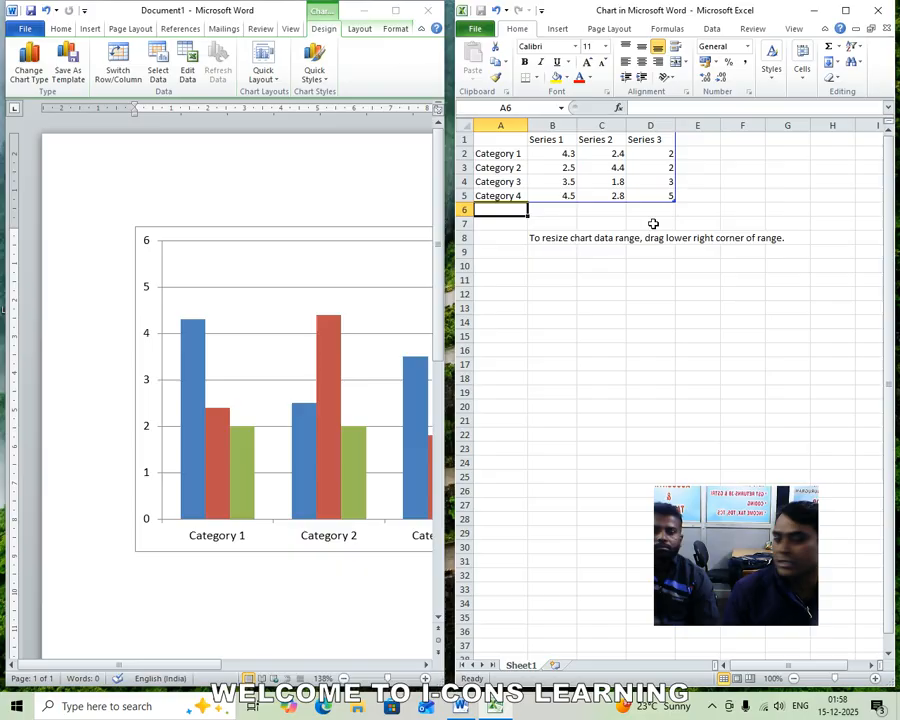
Rename the three series headers in B1:D1 of the chart data as ENG, MATHS and SCIENCE.
{"action": "left_click", "coordinate": [491, 155]}
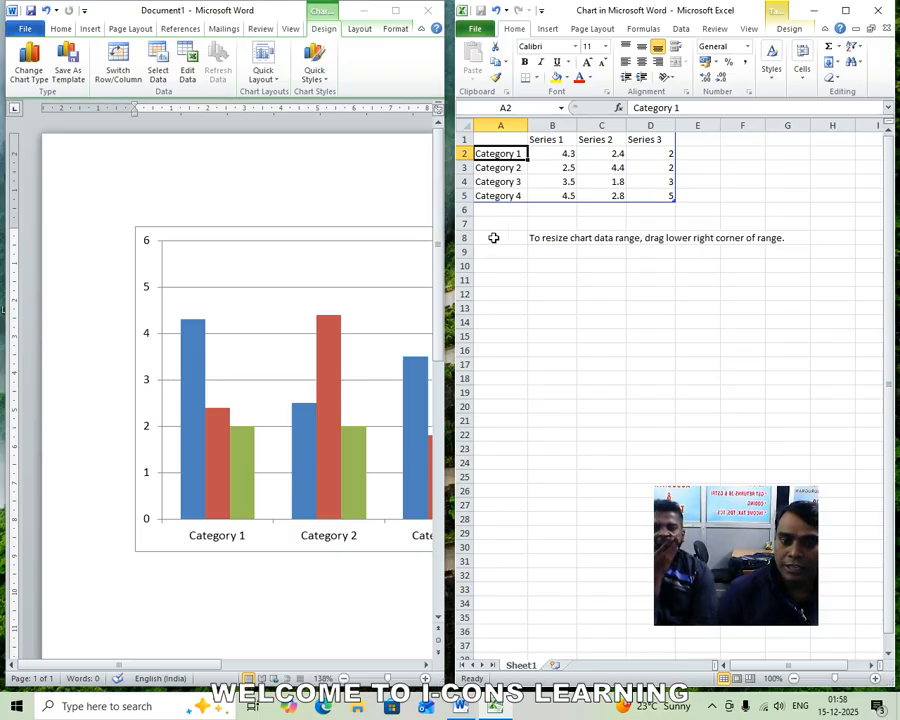
{"action": "left_click", "coordinate": [548, 140]}
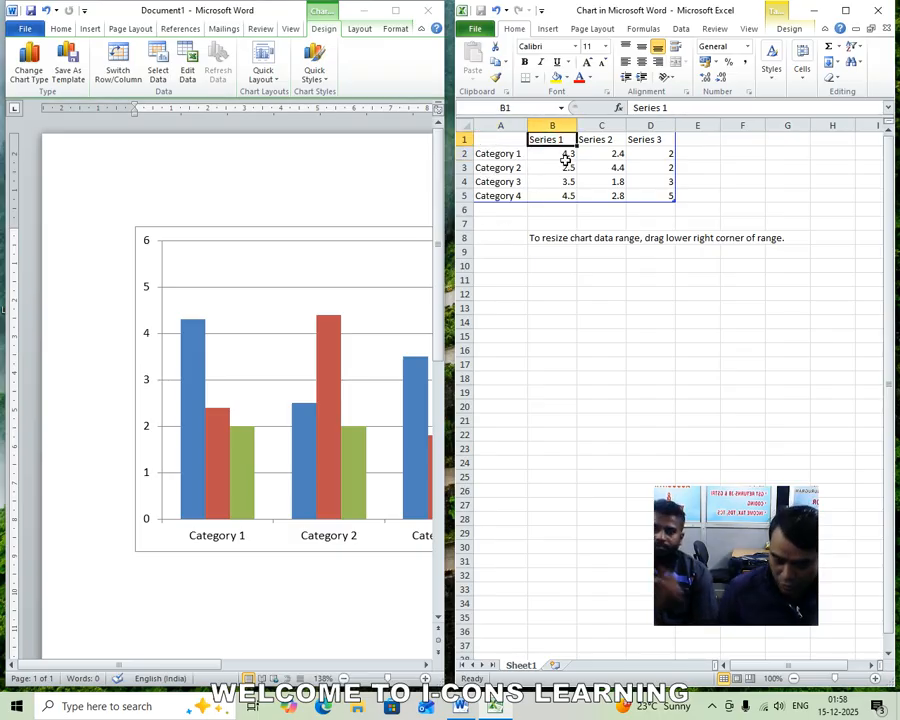
{"action": "type", "text": "ENG"}
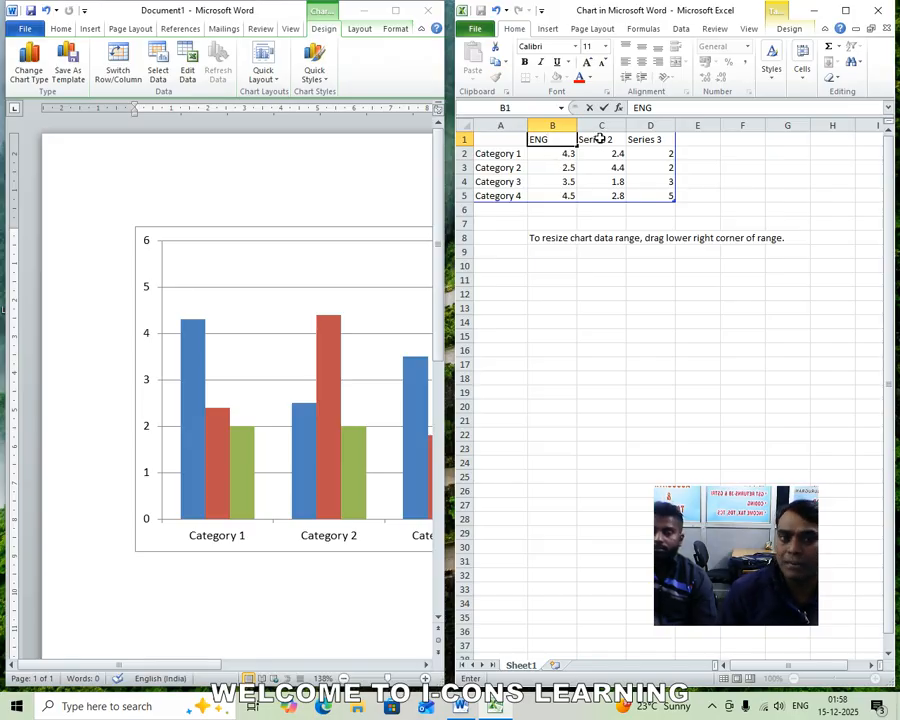
{"action": "left_click", "coordinate": [600, 139]}
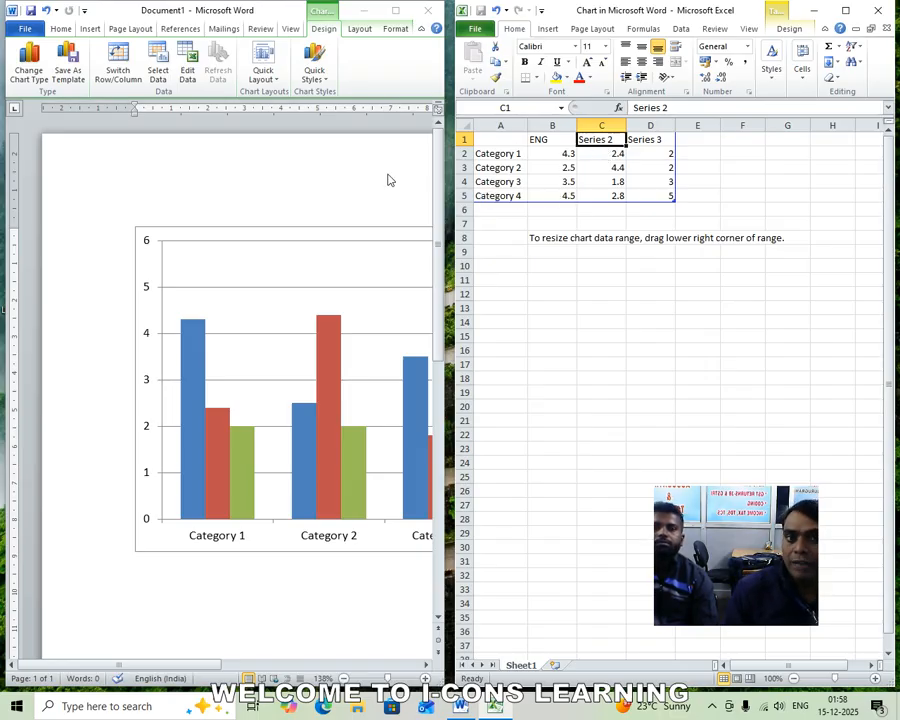
{"action": "type", "text": "MATHS"}
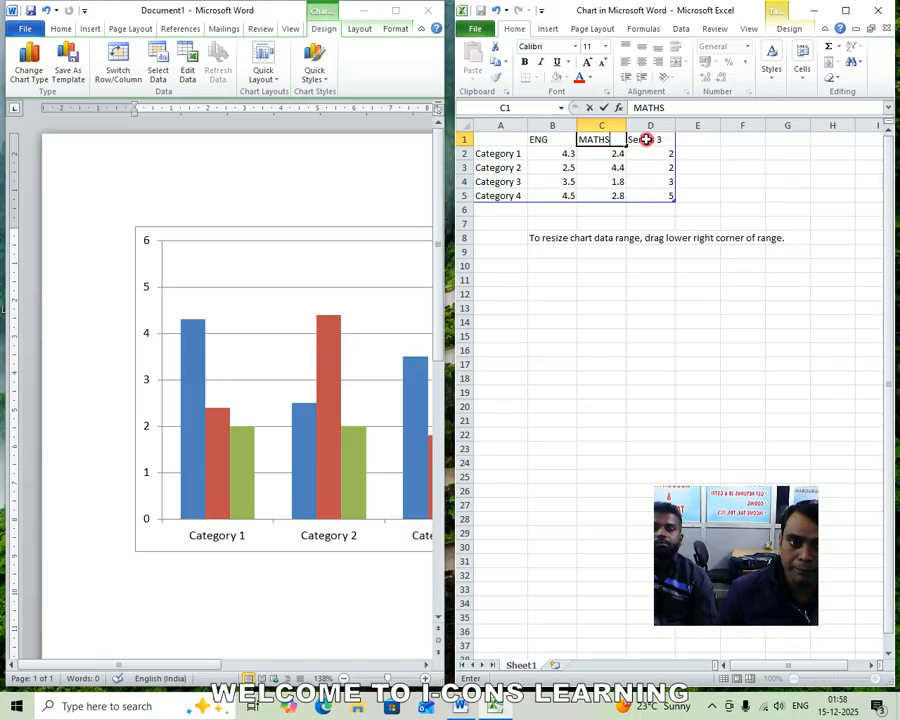
{"action": "left_click", "coordinate": [647, 139]}
{"action": "type", "text": "SCIENCE"}
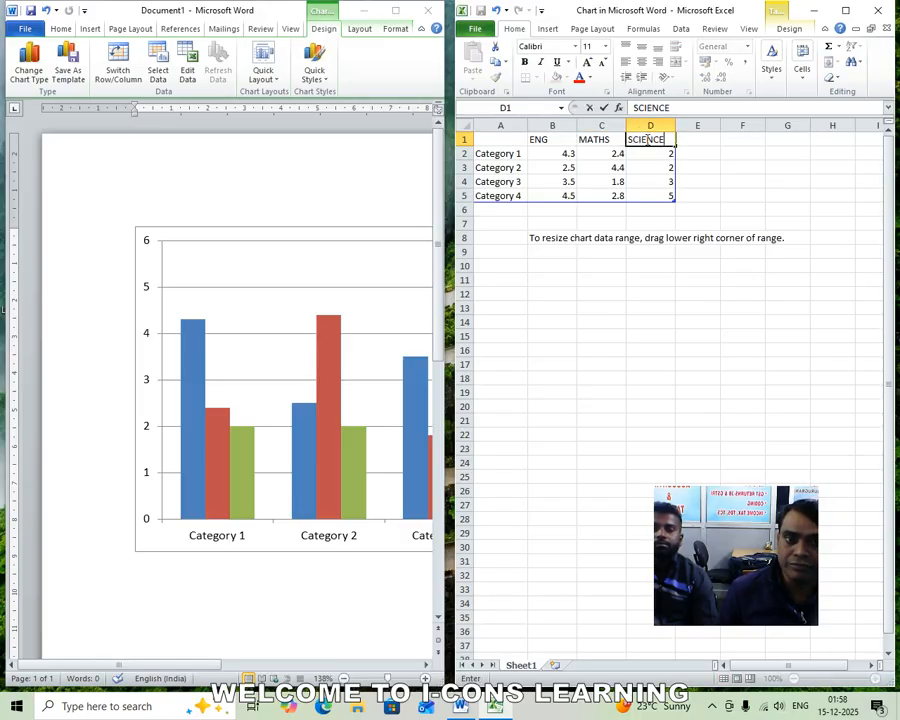
Replace the four category labels in A2:A5 with the students' first names.
{"action": "left_click", "coordinate": [497, 153]}
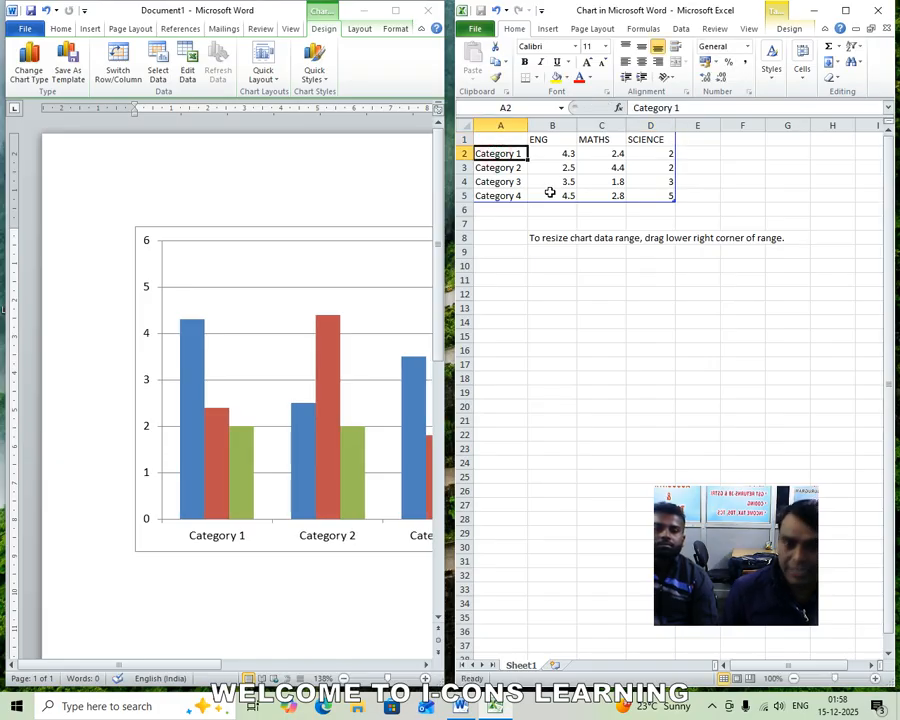
{"action": "type", "text": "RAM"}
{"action": "left_click", "coordinate": [519, 168]}
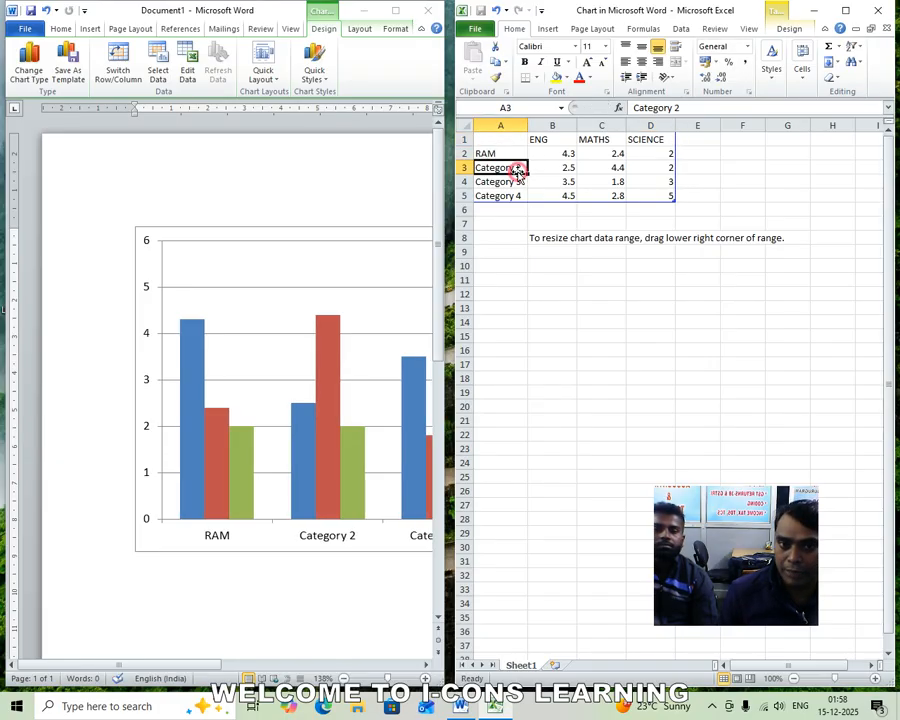
{"action": "type", "text": "SHYAM"}
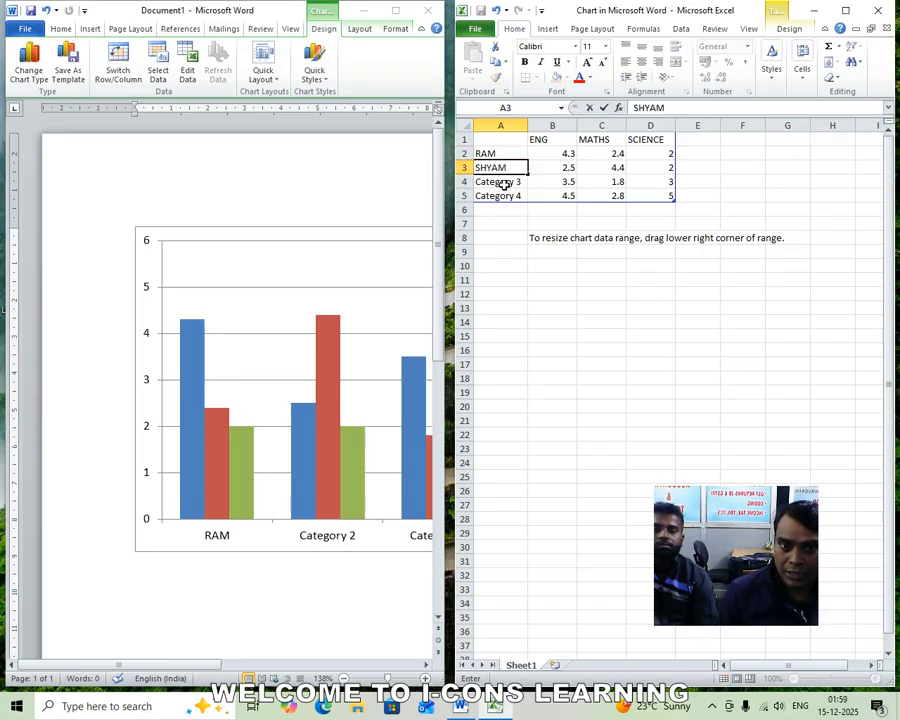
{"action": "left_click", "coordinate": [507, 183]}
{"action": "type", "text": "MOHAN"}
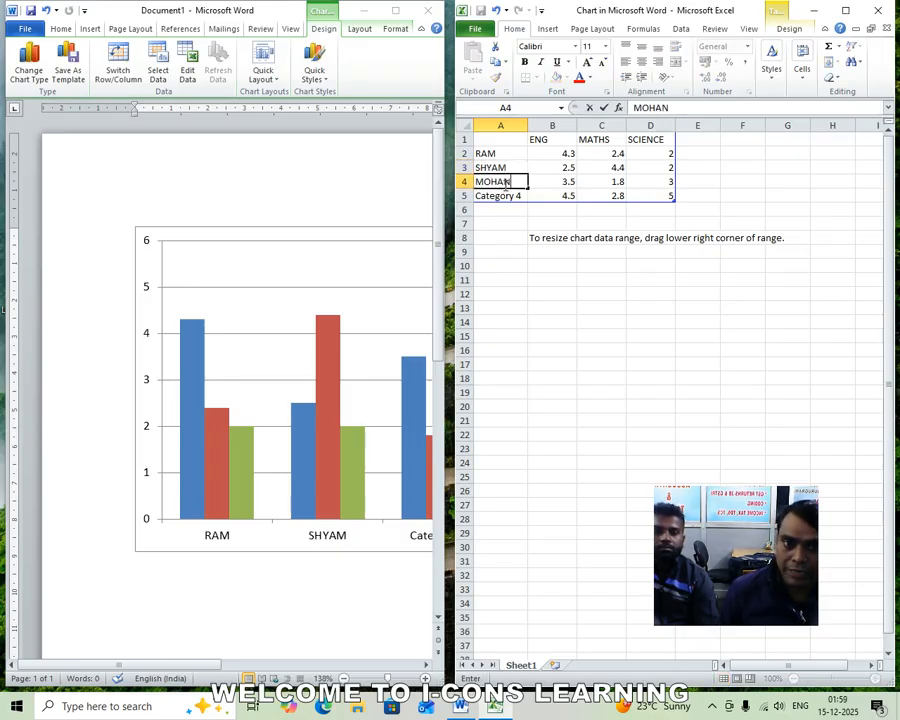
{"action": "left_click", "coordinate": [514, 196]}
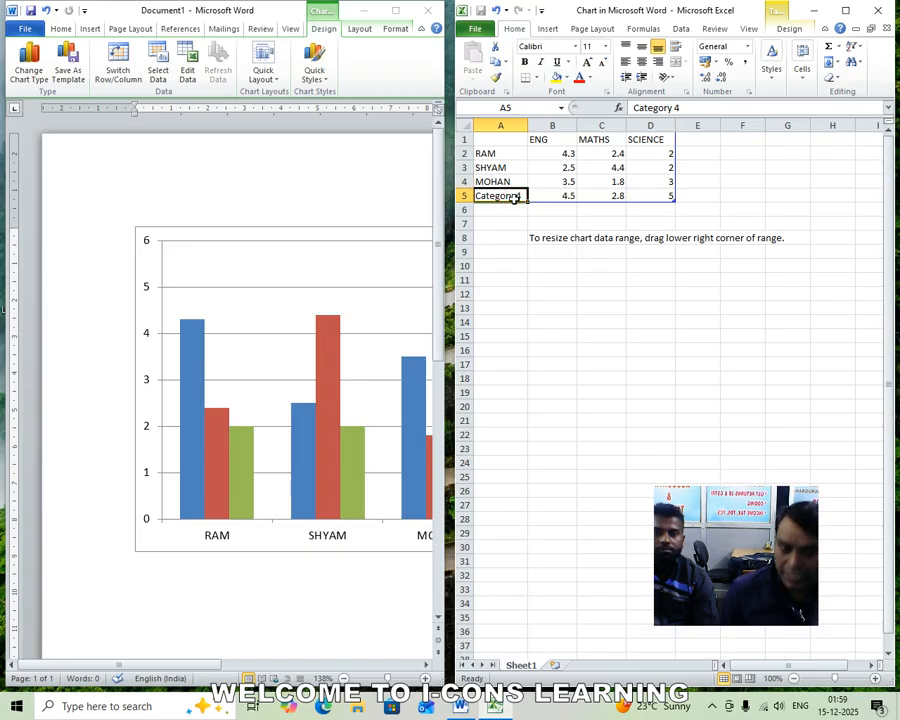
{"action": "type", "text": "TINKU"}
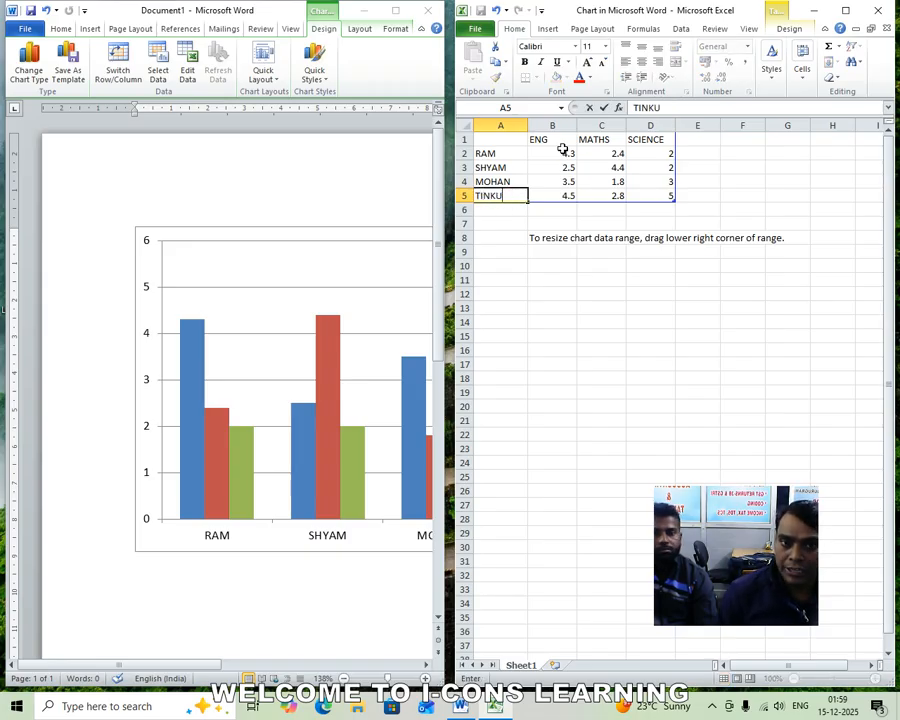
Enter the ENG marks 6, 7, 6 and 5.5 for the four students in B2:B5.
{"action": "left_click", "coordinate": [561, 154]}
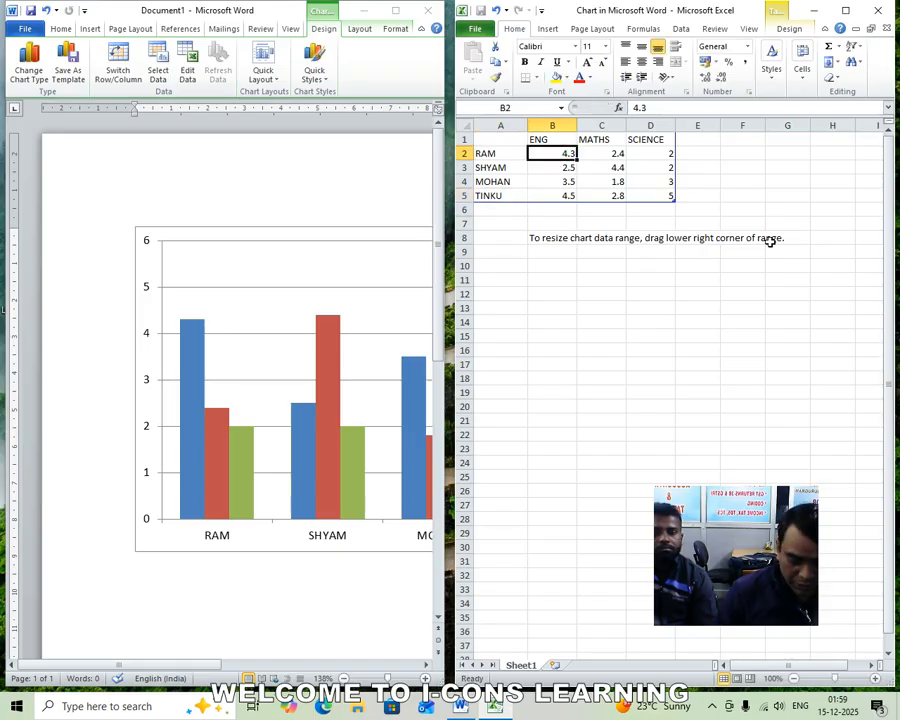
{"action": "type", "text": "6"}
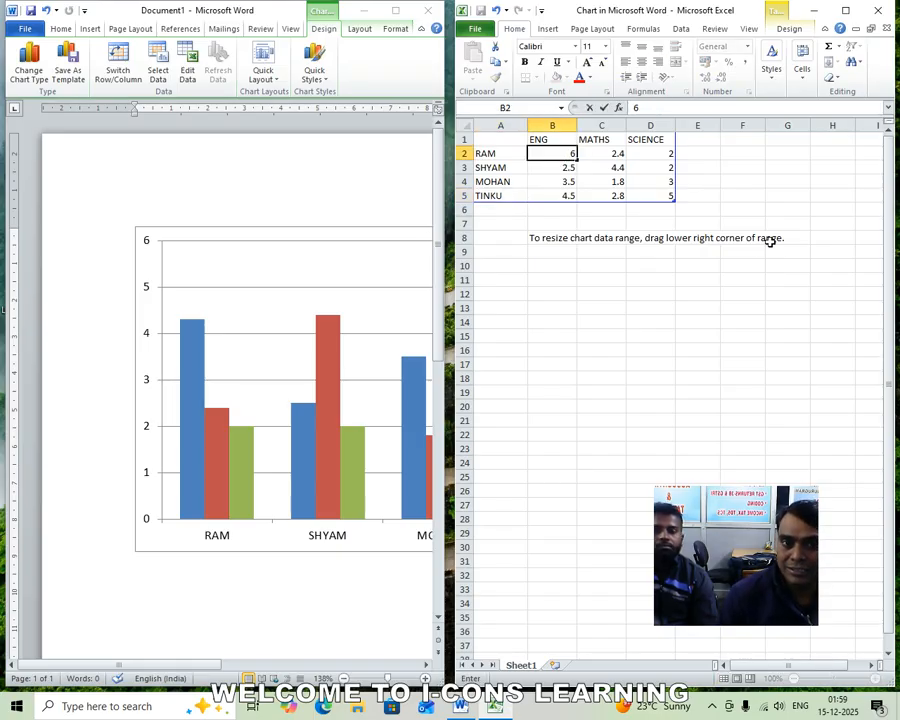
{"action": "left_click", "coordinate": [567, 168]}
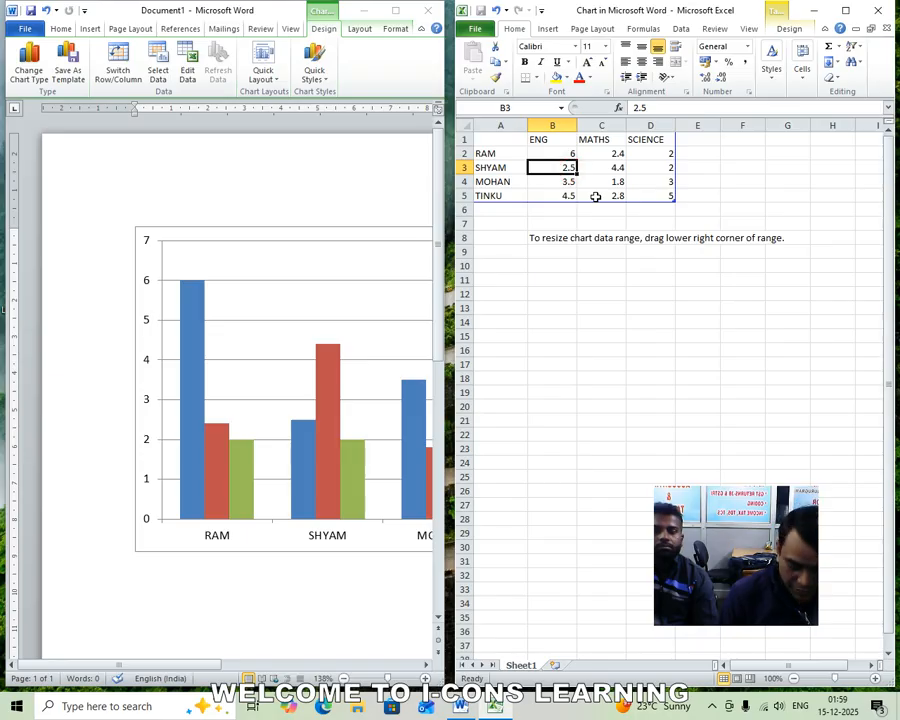
{"action": "type", "text": "7"}
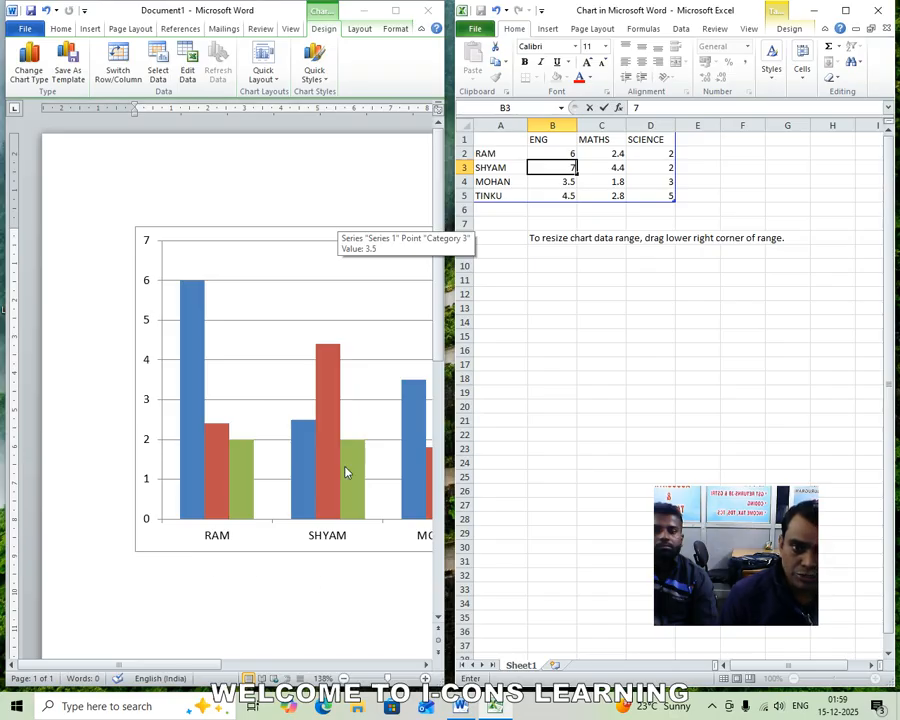
{"action": "left_click", "coordinate": [560, 182]}
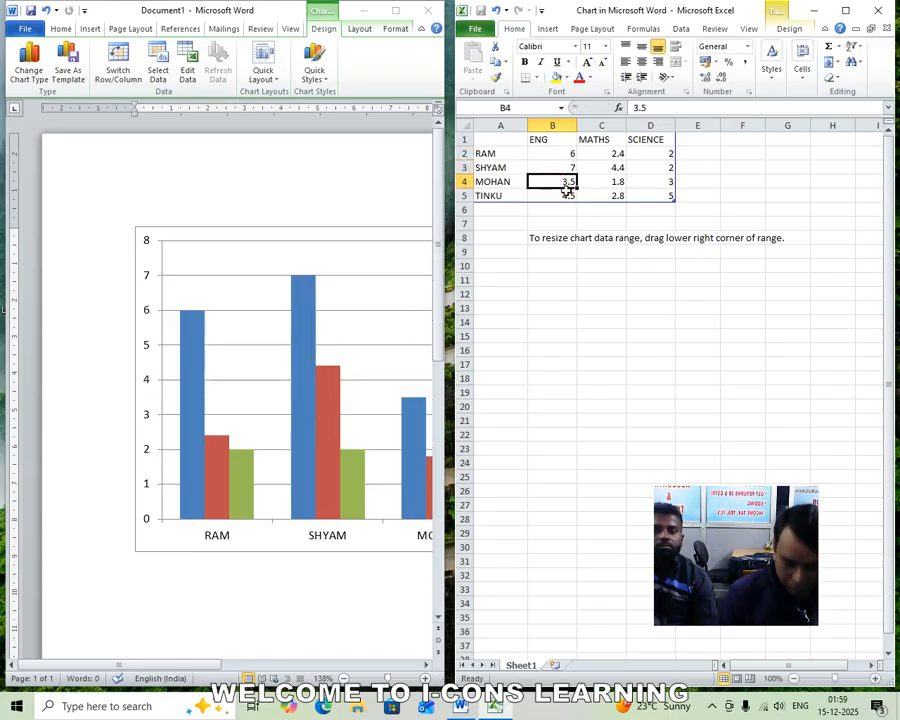
{"action": "type", "text": "6"}
{"action": "left_click", "coordinate": [570, 196]}
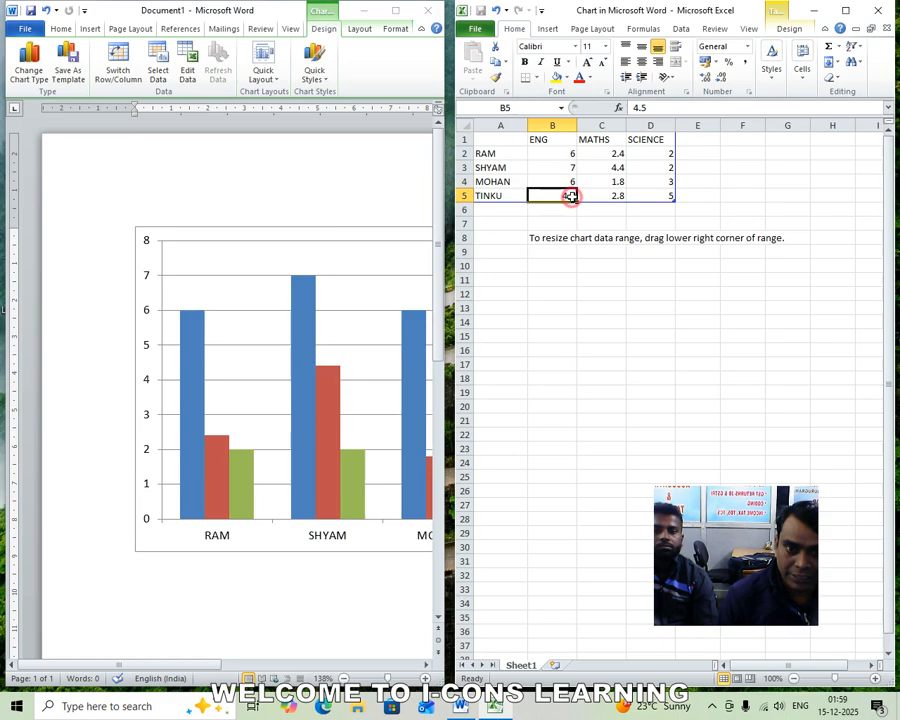
{"action": "type", "text": "5"}
Enter the MATHS marks 6, 9, 9 and 8.5 for the four students in C2:C5.
{"action": "left_click", "coordinate": [605, 153]}
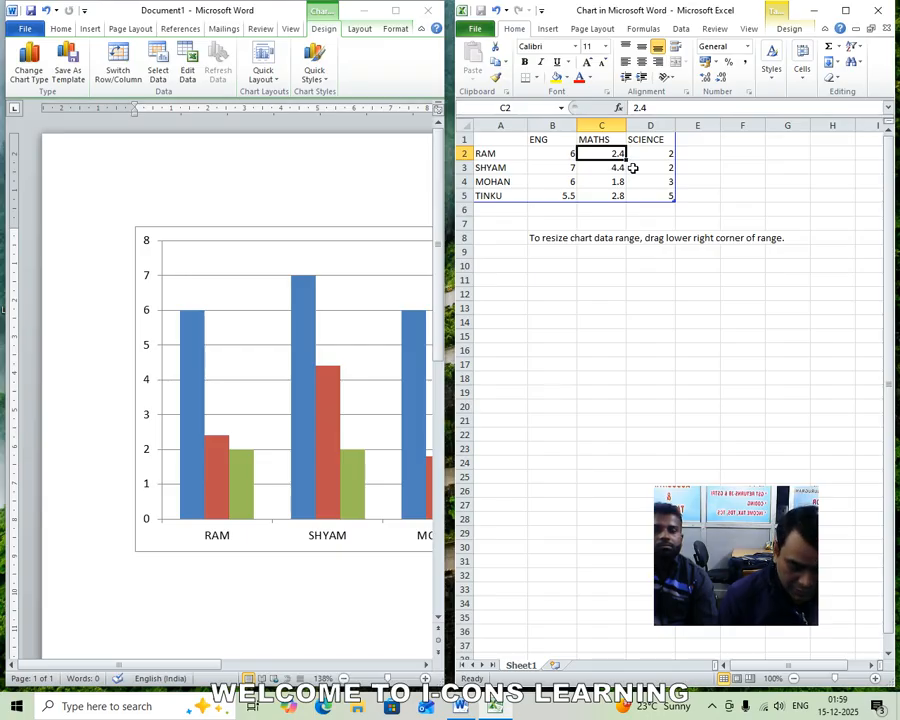
{"action": "type", "text": "6"}
{"action": "left_click", "coordinate": [617, 169]}
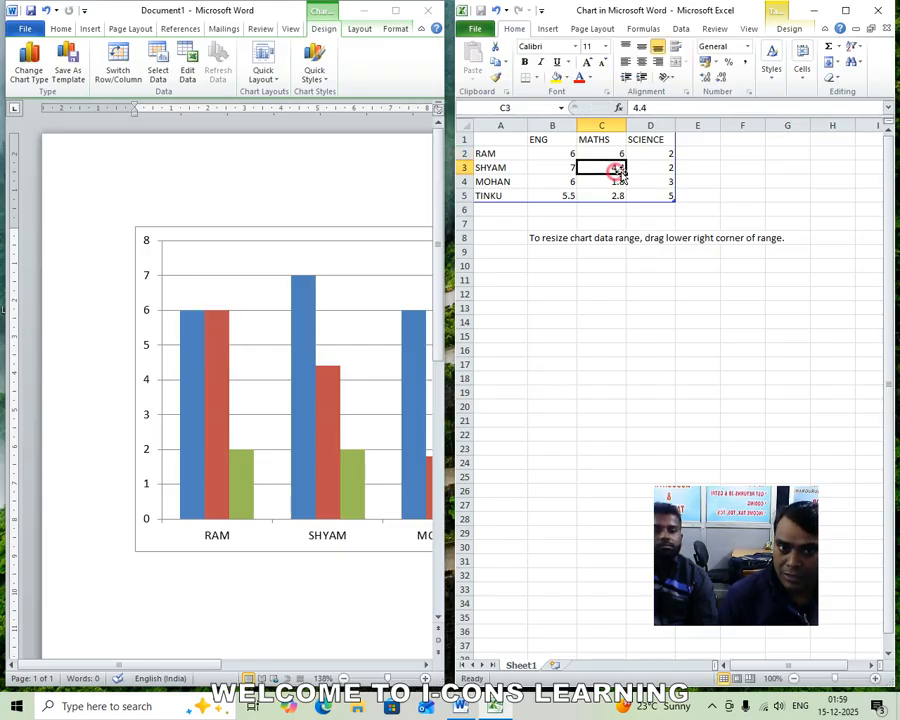
{"action": "type", "text": "9"}
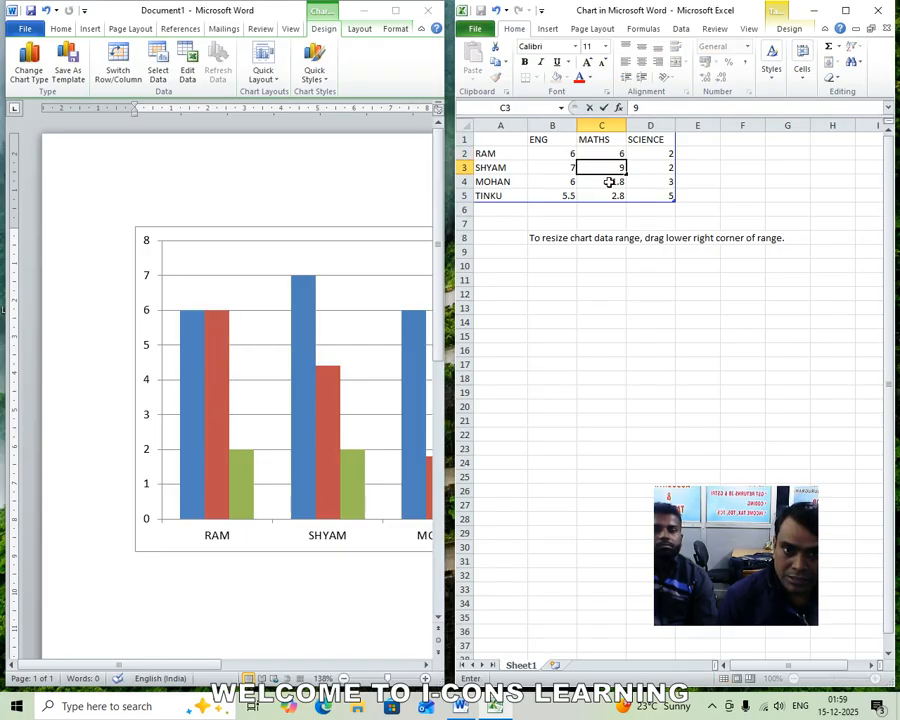
{"action": "left_click", "coordinate": [612, 180]}
{"action": "type", "text": "9"}
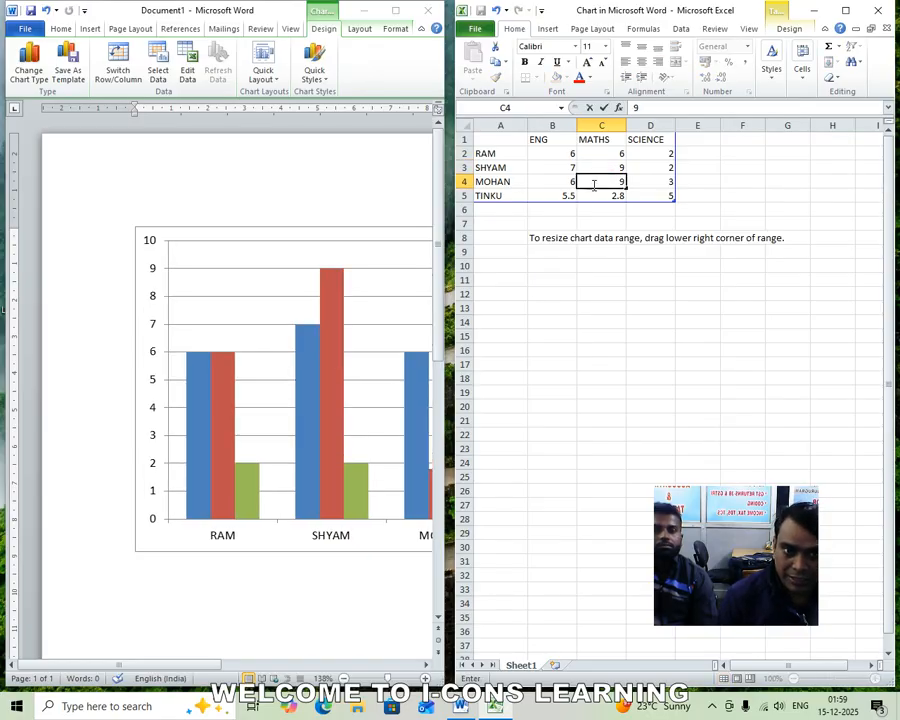
{"action": "left_click", "coordinate": [601, 195]}
{"action": "type", "text": "8.5"}
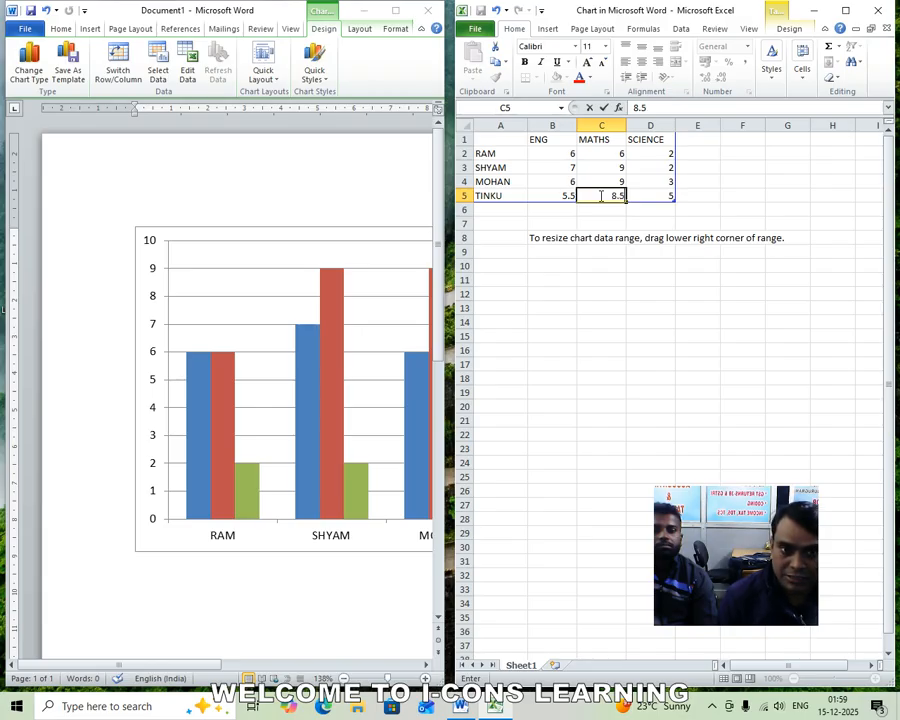
Enter the SCIENCE marks 7, 5, 6 and 9 for the four students in D2:D5.
{"action": "left_click", "coordinate": [647, 154]}
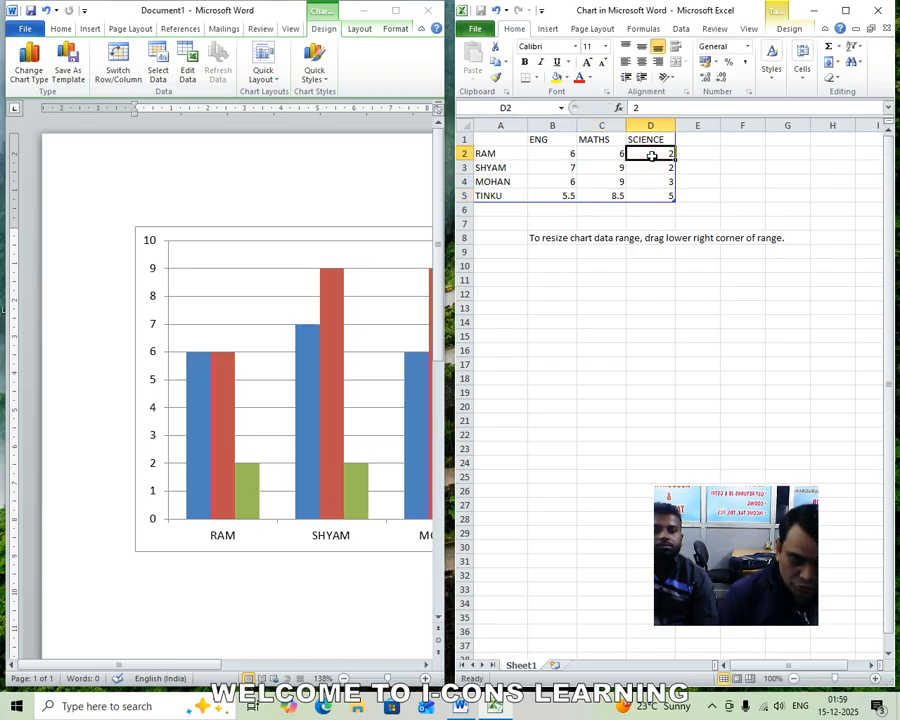
{"action": "type", "text": "7"}
{"action": "left_click", "coordinate": [646, 167]}
{"action": "type", "text": "5"}
{"action": "left_click", "coordinate": [661, 195]}
{"action": "left_click", "coordinate": [660, 181]}
{"action": "type", "text": "6"}
{"action": "left_click", "coordinate": [663, 196]}
{"action": "type", "text": "9"}
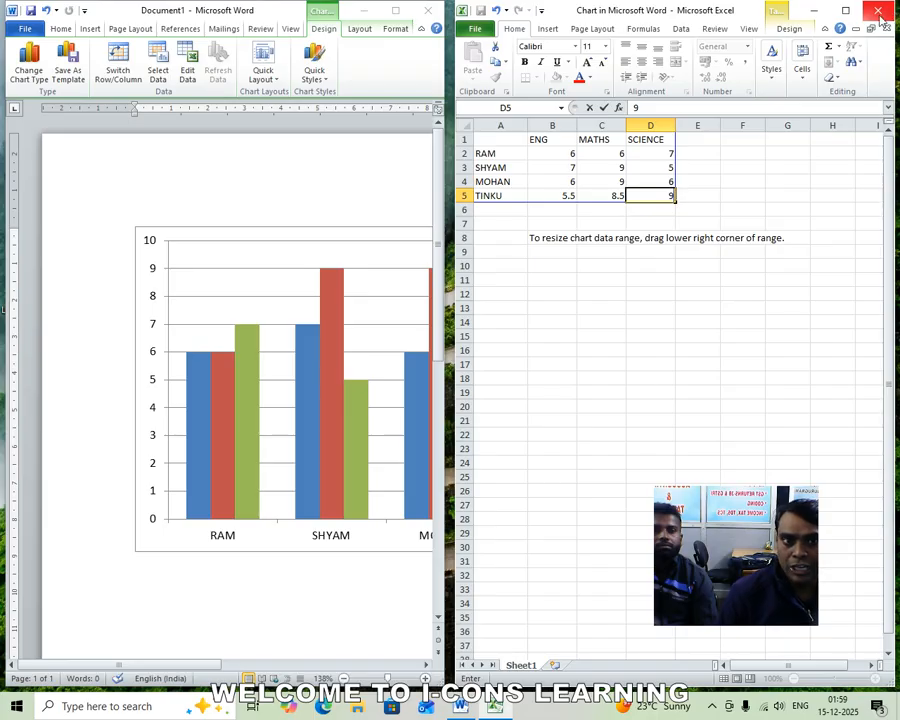
Close the chart's data sheet and return to the Word document.
{"action": "left_click", "coordinate": [476, 28]}
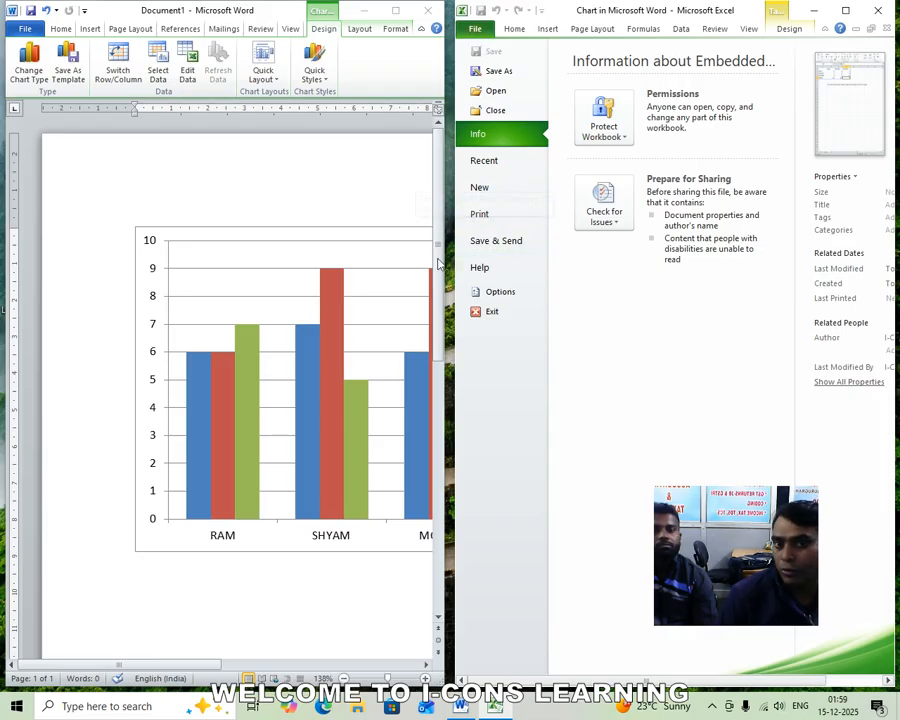
{"action": "left_click", "coordinate": [340, 191]}
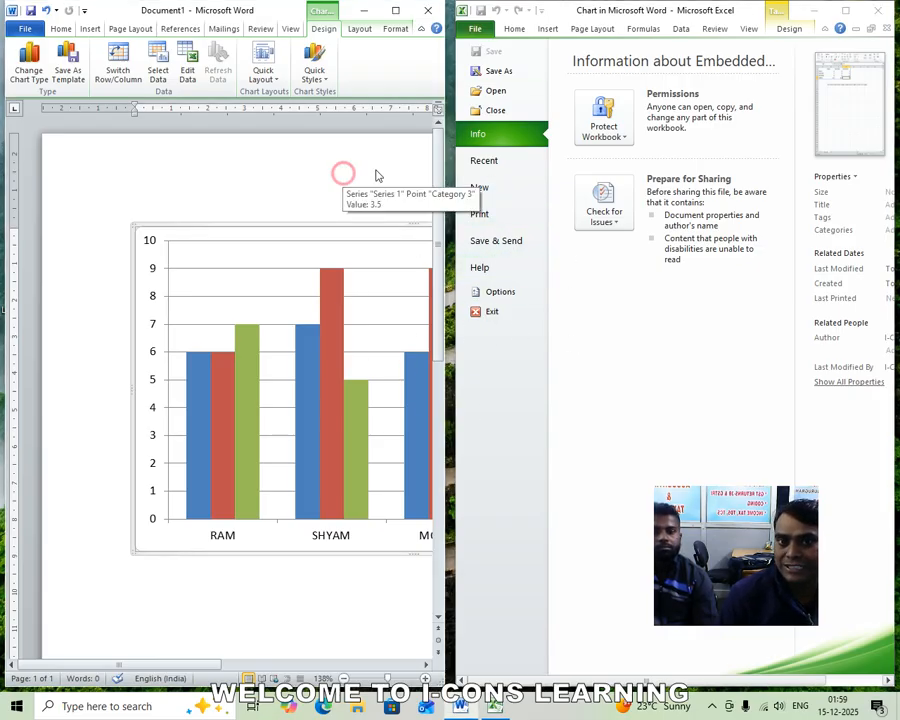
{"action": "left_click", "coordinate": [877, 12]}
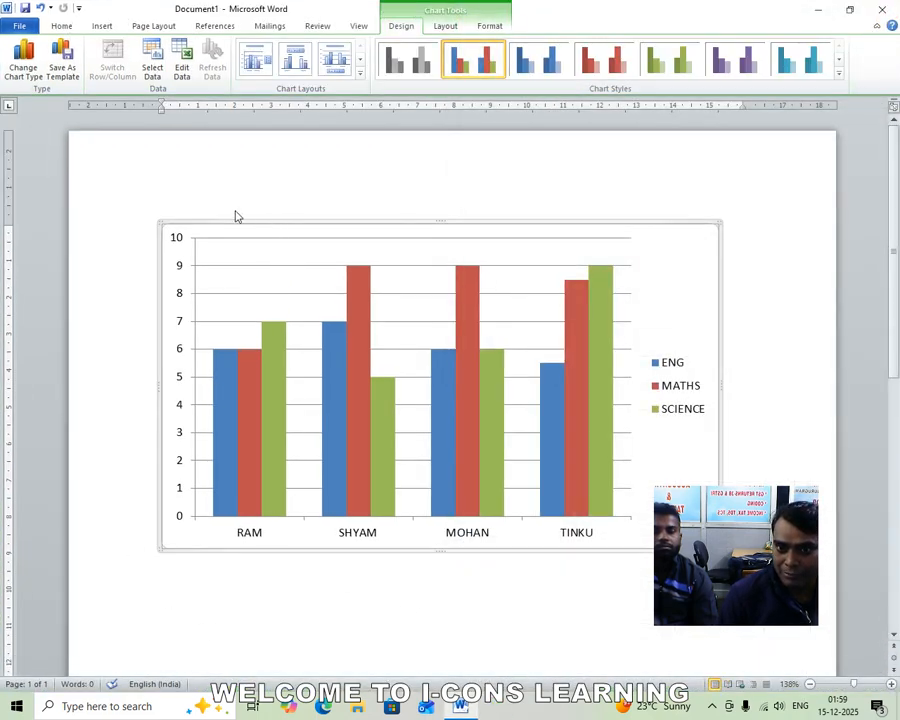
{"action": "left_click", "coordinate": [102, 25]}
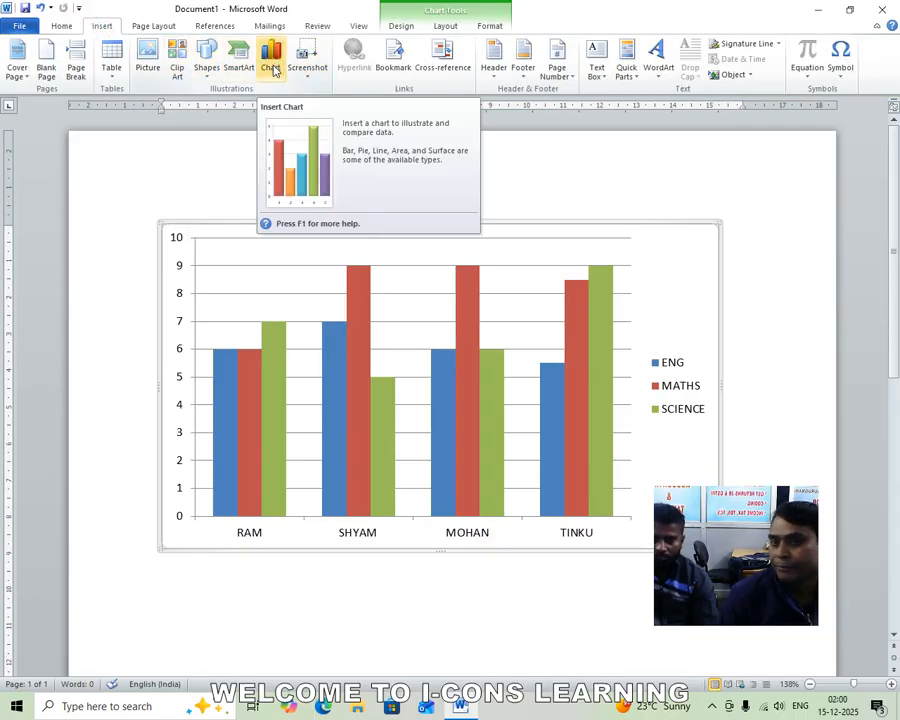
{"action": "left_click", "coordinate": [458, 25]}
{"action": "left_click", "coordinate": [489, 25]}
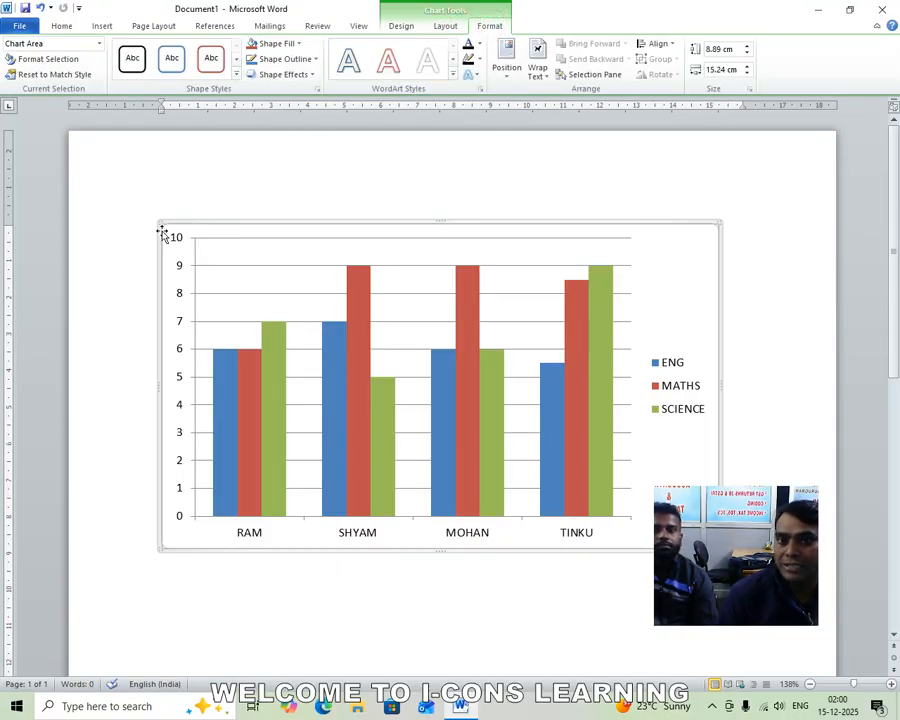
{"action": "left_click", "coordinate": [401, 25]}
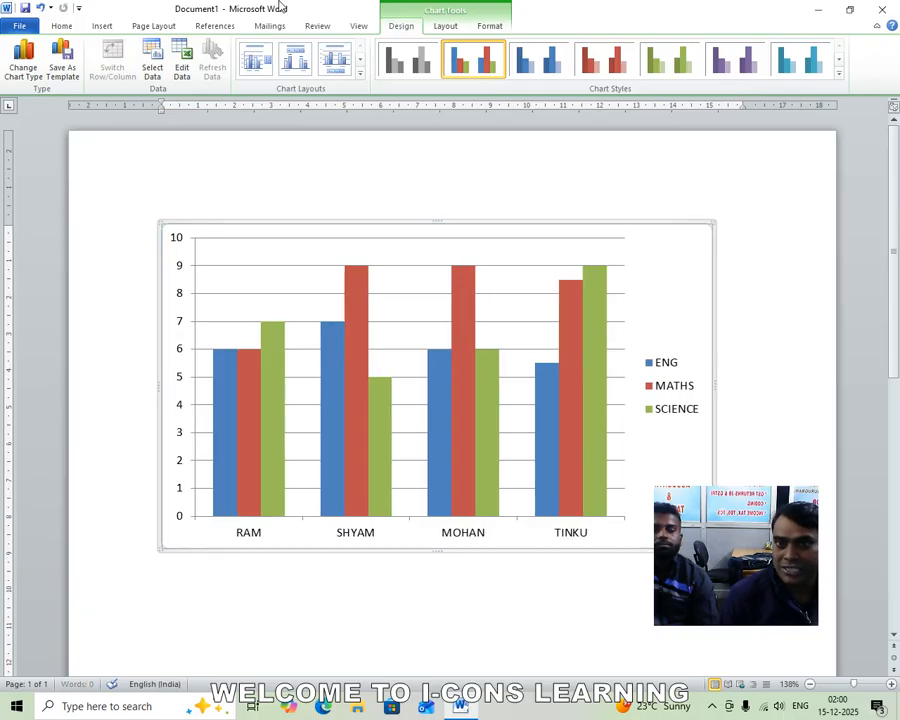
{"action": "left_click", "coordinate": [102, 26]}
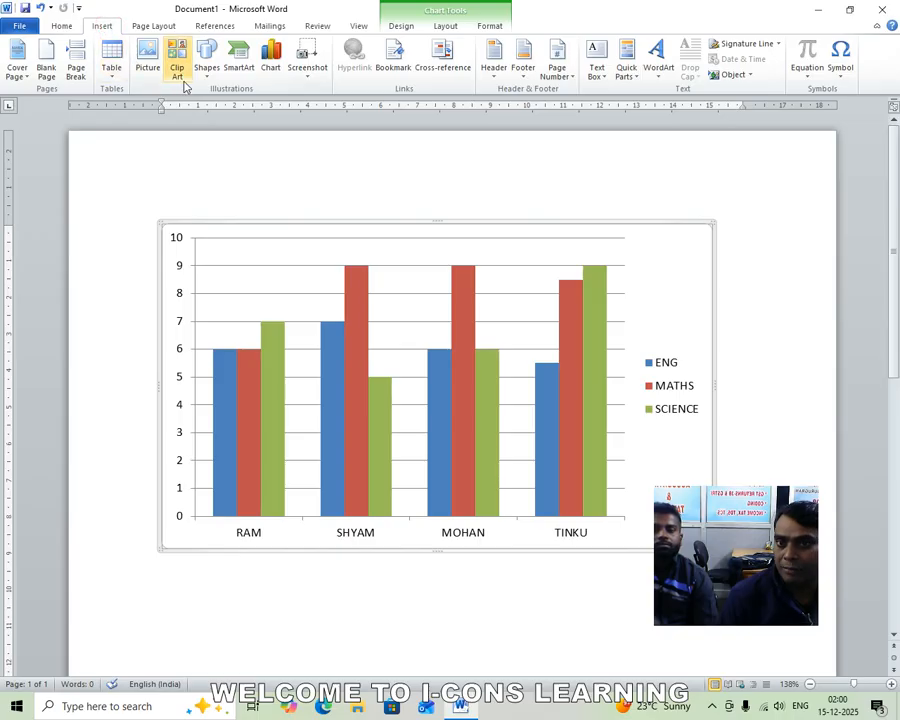
{"action": "left_click", "coordinate": [272, 55]}
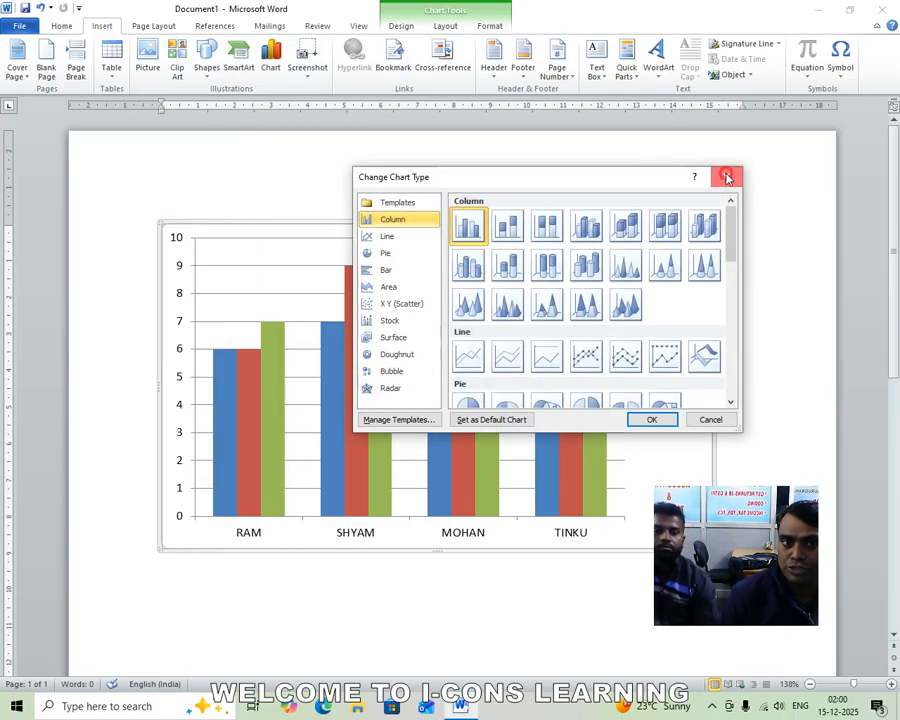
{"action": "left_click", "coordinate": [726, 176]}
Try the blue chart style on a black background, and apply the orange style with a tinted plot area instead.
{"action": "left_click", "coordinate": [401, 26]}
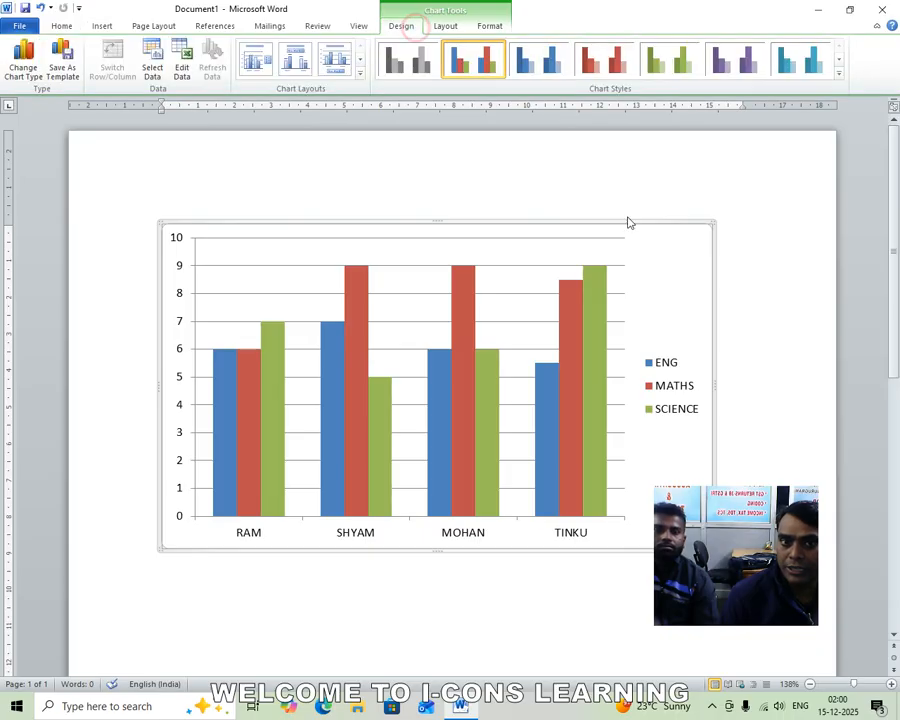
{"action": "left_click", "coordinate": [838, 72]}
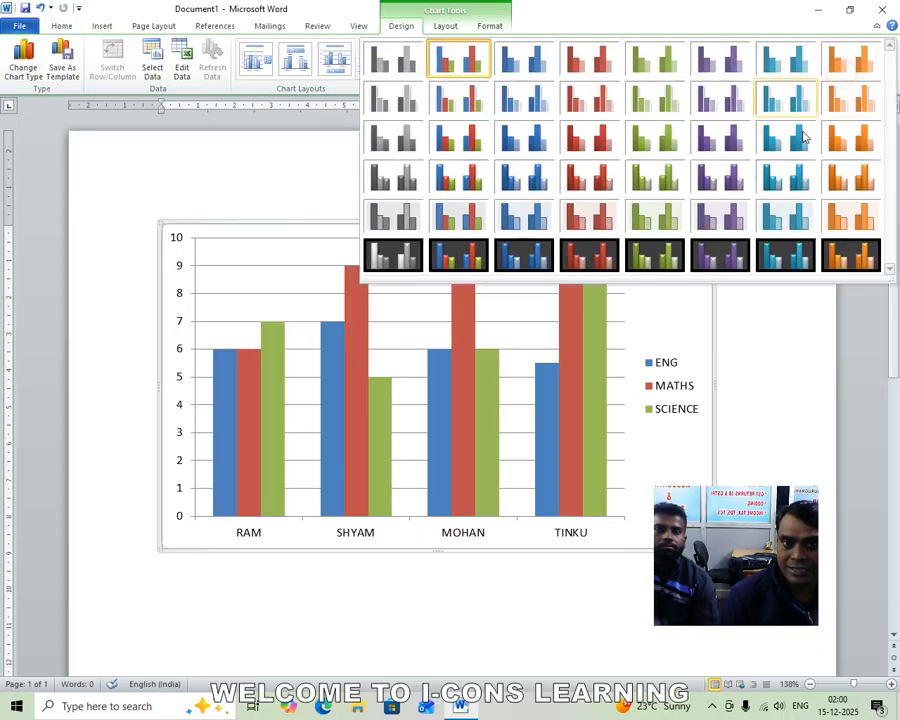
{"action": "left_click", "coordinate": [523, 255]}
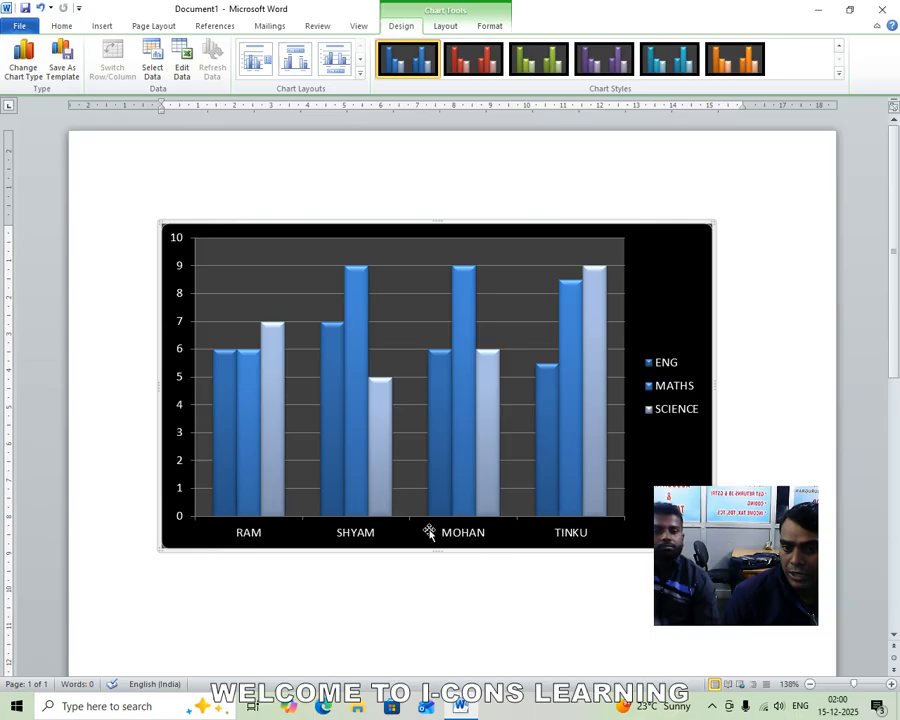
{"action": "left_click", "coordinate": [838, 72]}
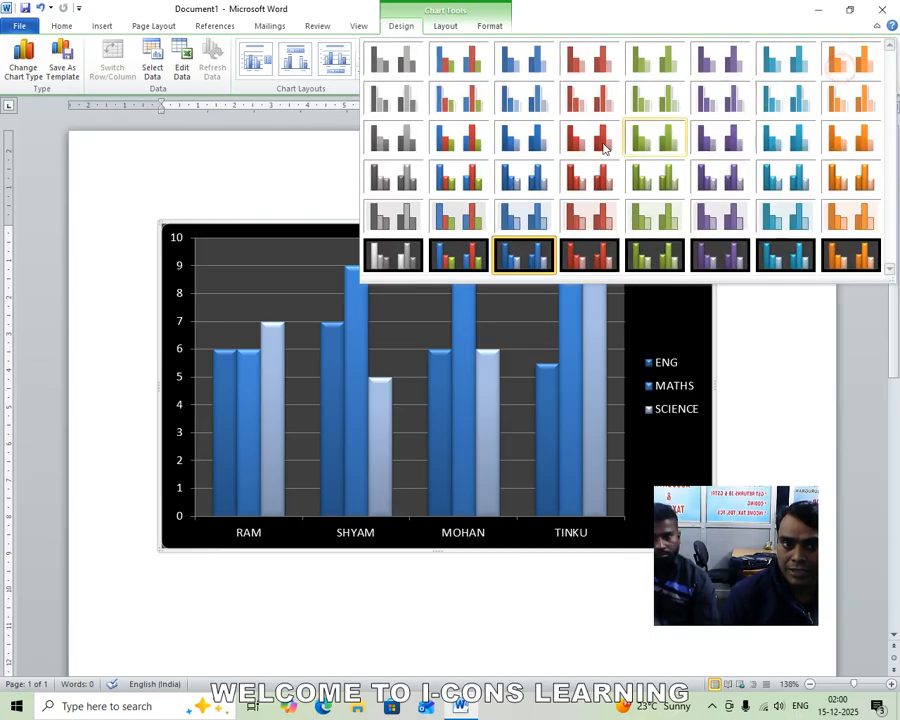
{"action": "left_click", "coordinate": [855, 230]}
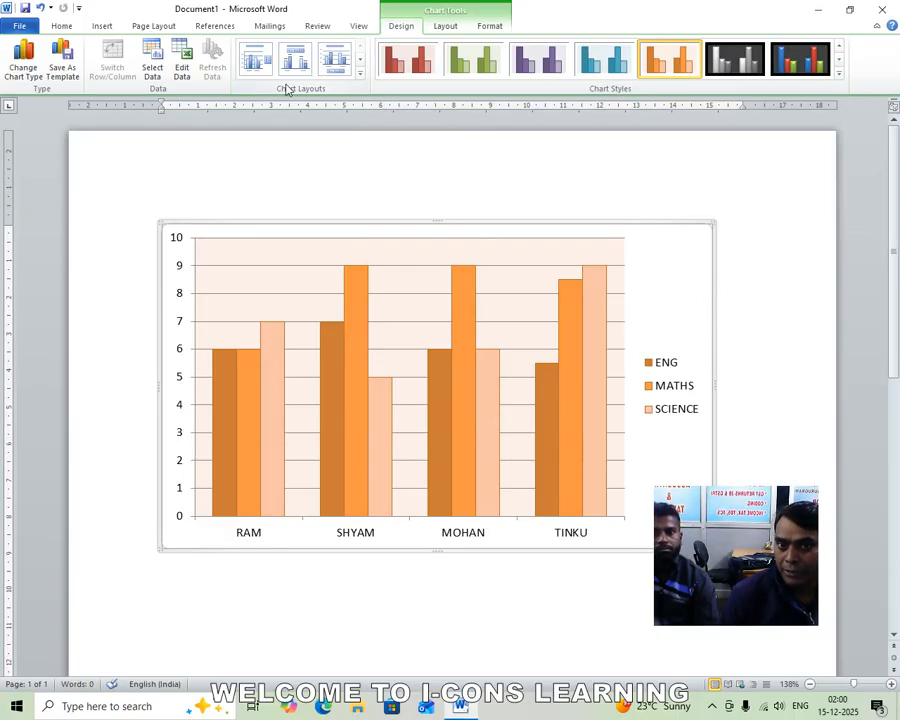
Try the chart layout with a data table, and apply the one with the legend below the title and data labels above the columns.
{"action": "left_click", "coordinate": [360, 76]}
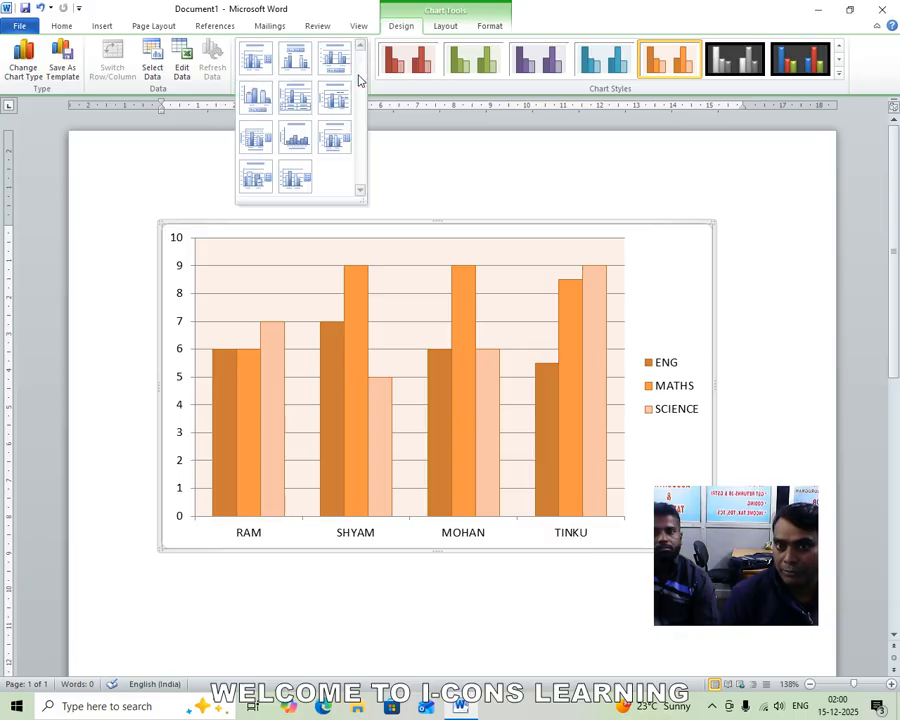
{"action": "left_click", "coordinate": [296, 96]}
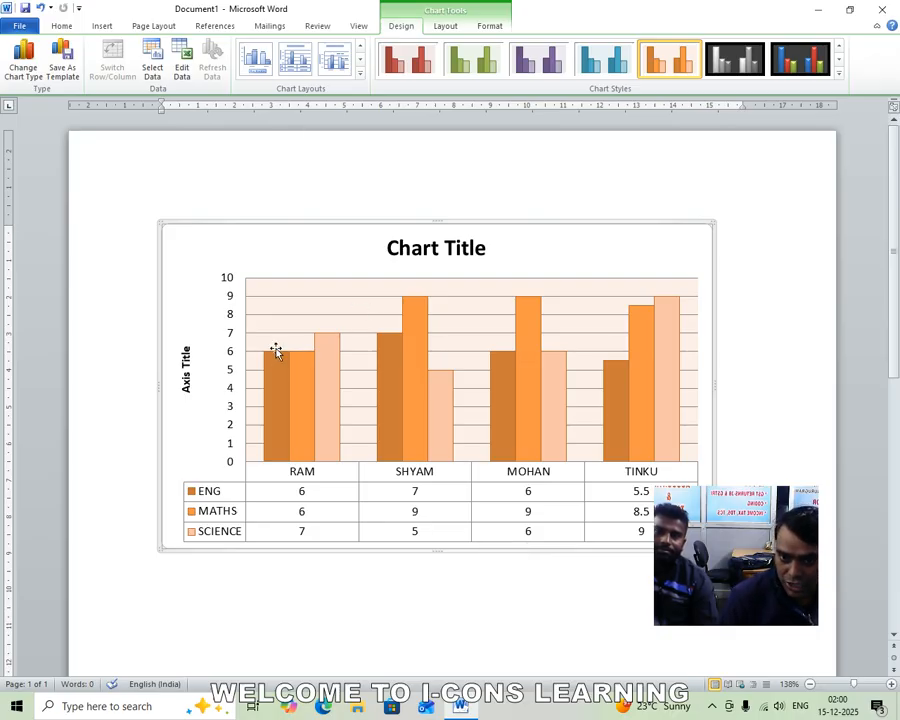
{"action": "left_click", "coordinate": [360, 73]}
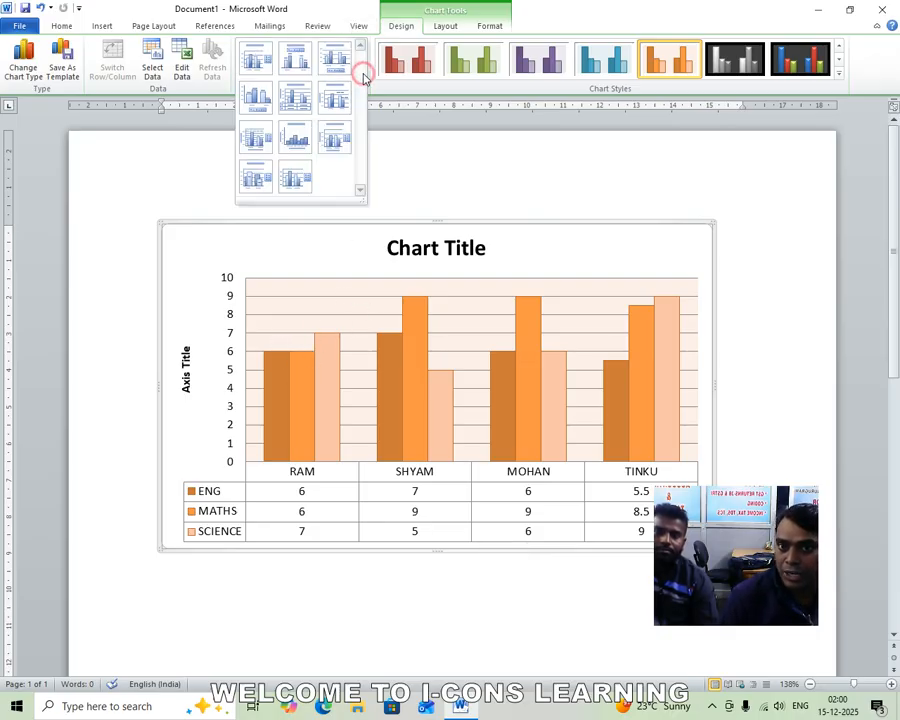
{"action": "left_click", "coordinate": [298, 62]}
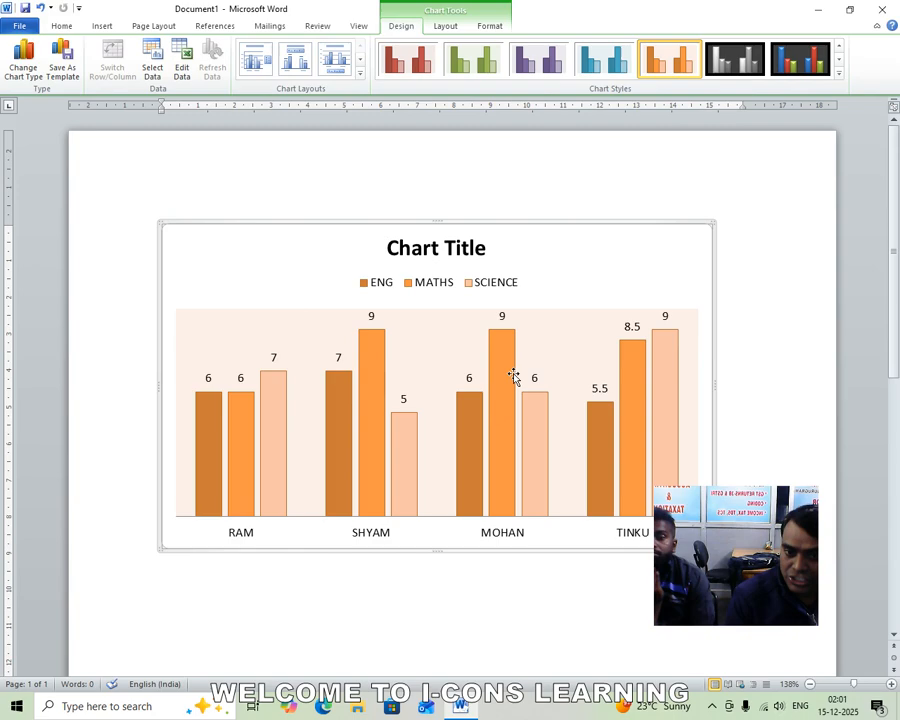
Edit the chart data to set the SCIENCE mark in D3 to 7 and the ENG mark in B5 to 6.5, and close the data sheet.
{"action": "left_click", "coordinate": [183, 70]}
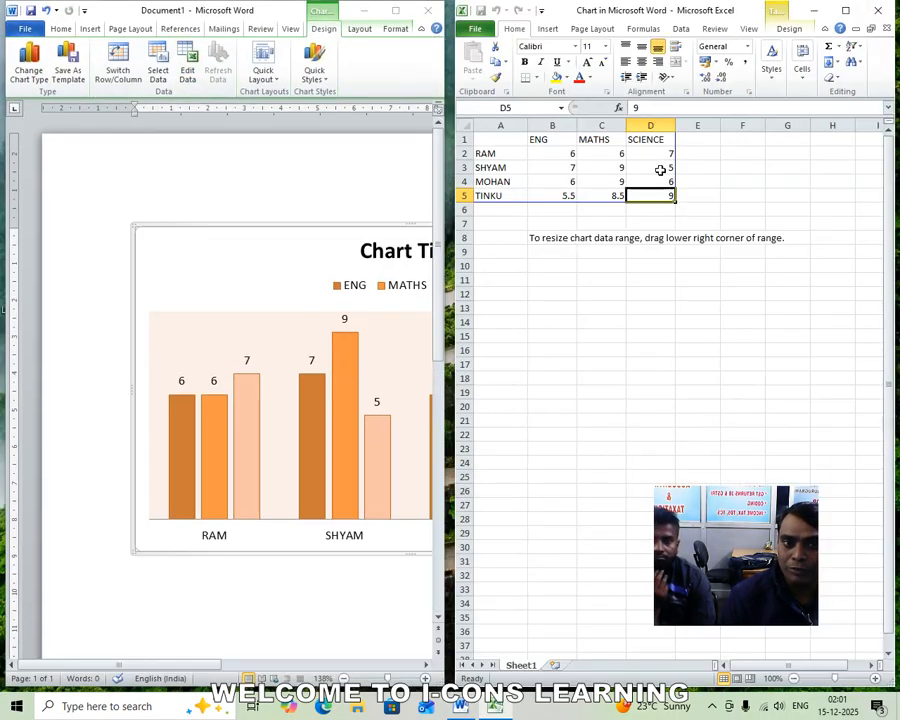
{"action": "left_click", "coordinate": [660, 170]}
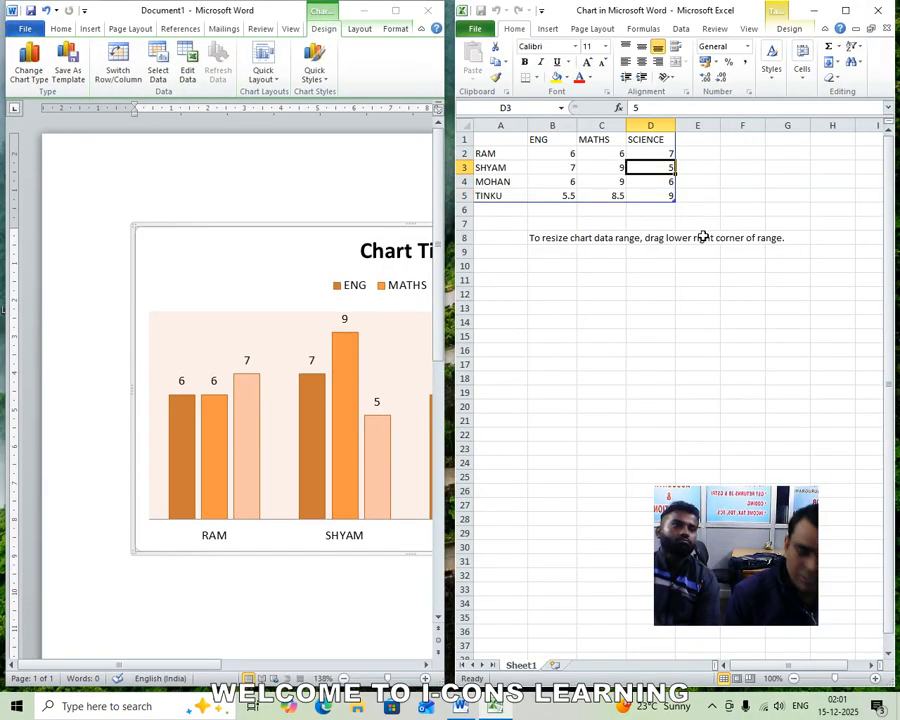
{"action": "type", "text": "7"}
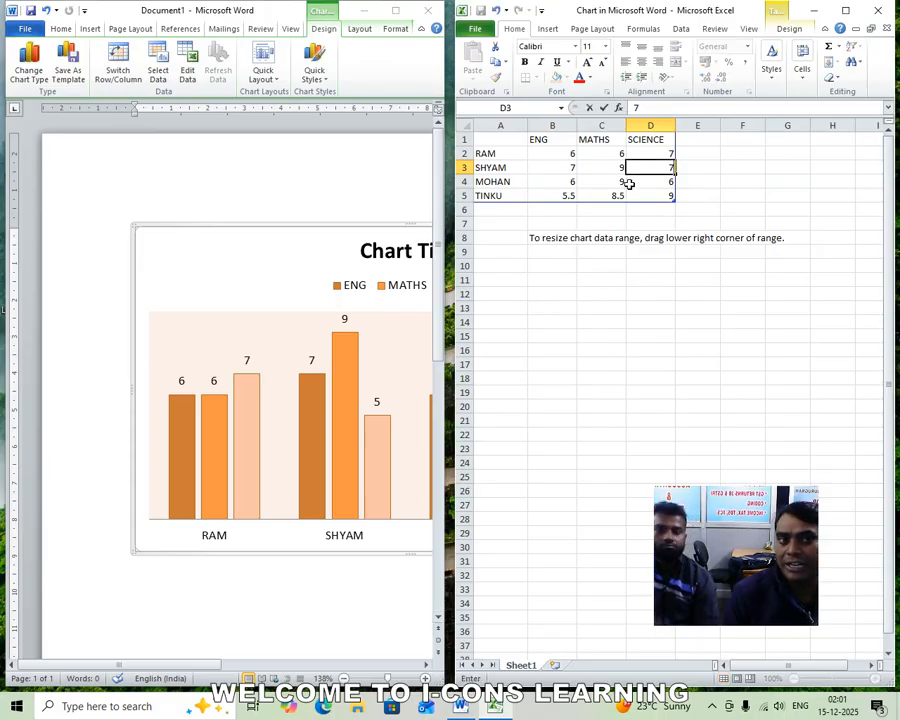
{"action": "left_click", "coordinate": [567, 190]}
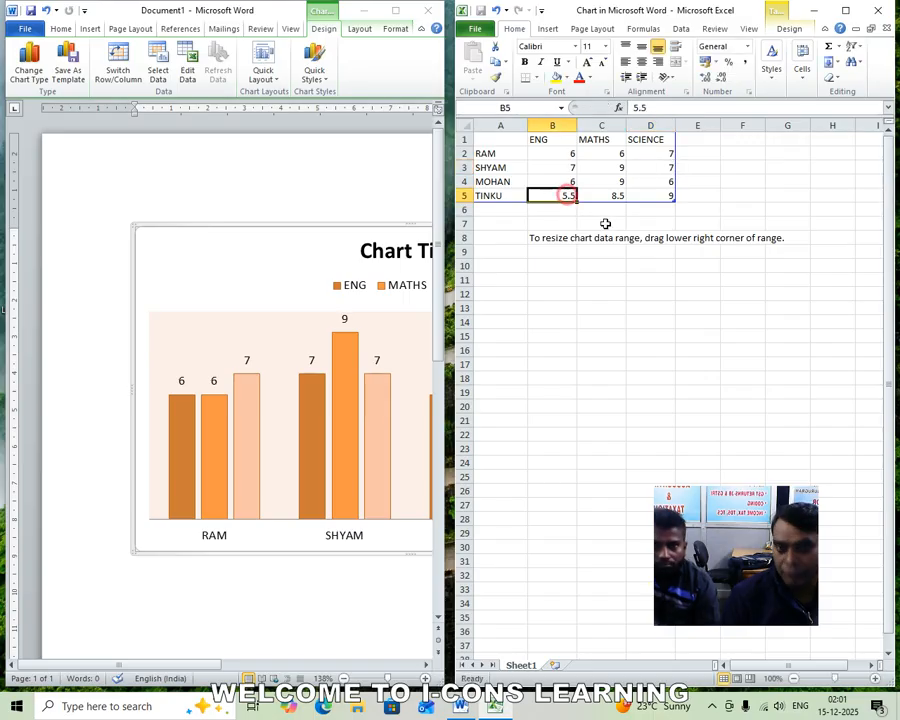
{"action": "type", "text": "6"}
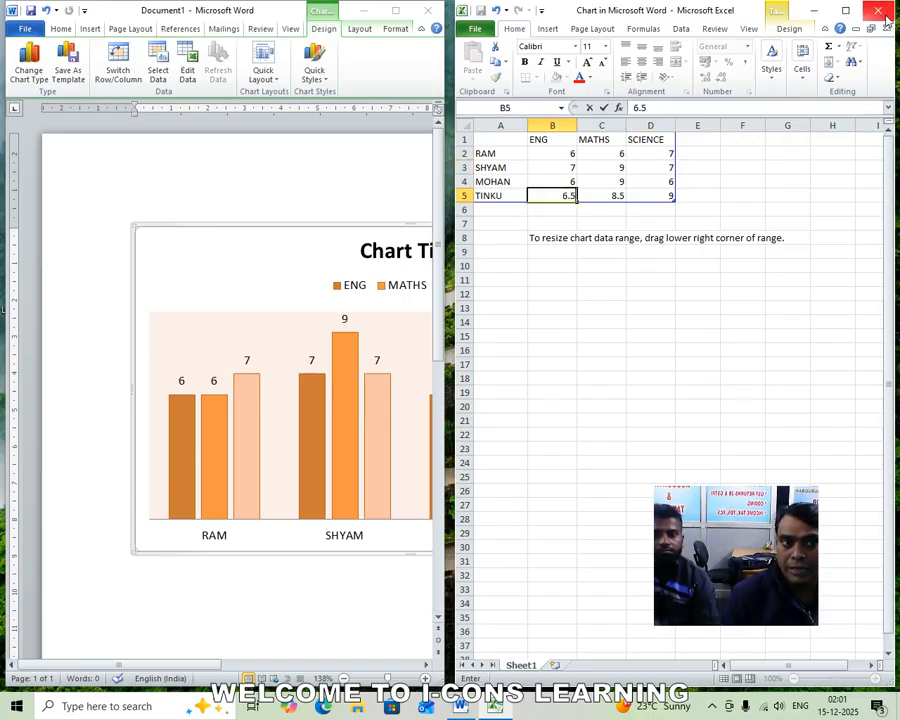
{"action": "left_click", "coordinate": [885, 16]}
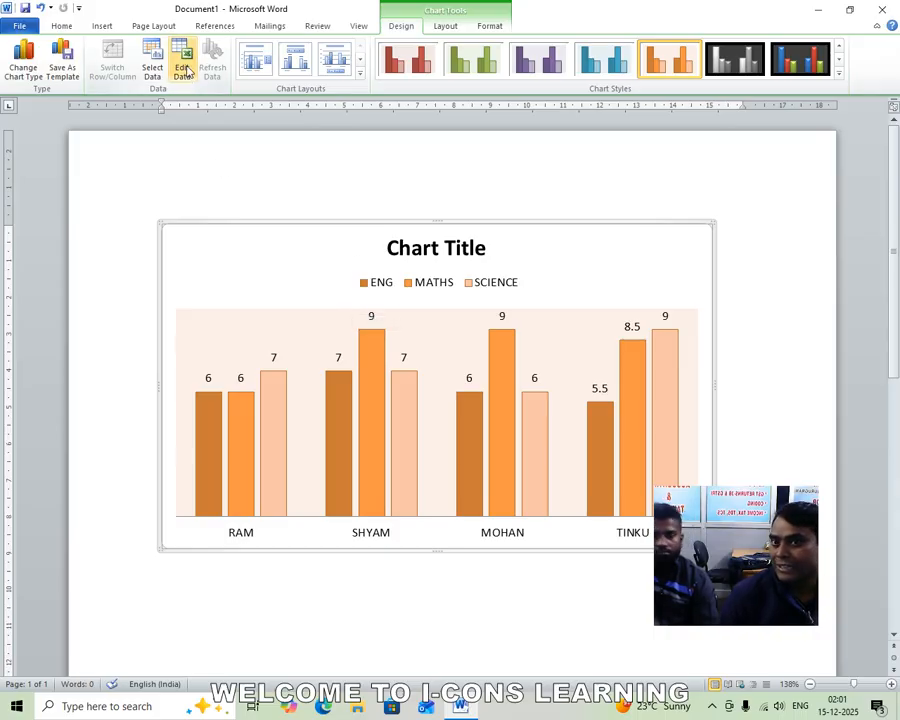
Switch the chart's rows and columns in the data source settings, and switch them back.
{"action": "left_click", "coordinate": [154, 72]}
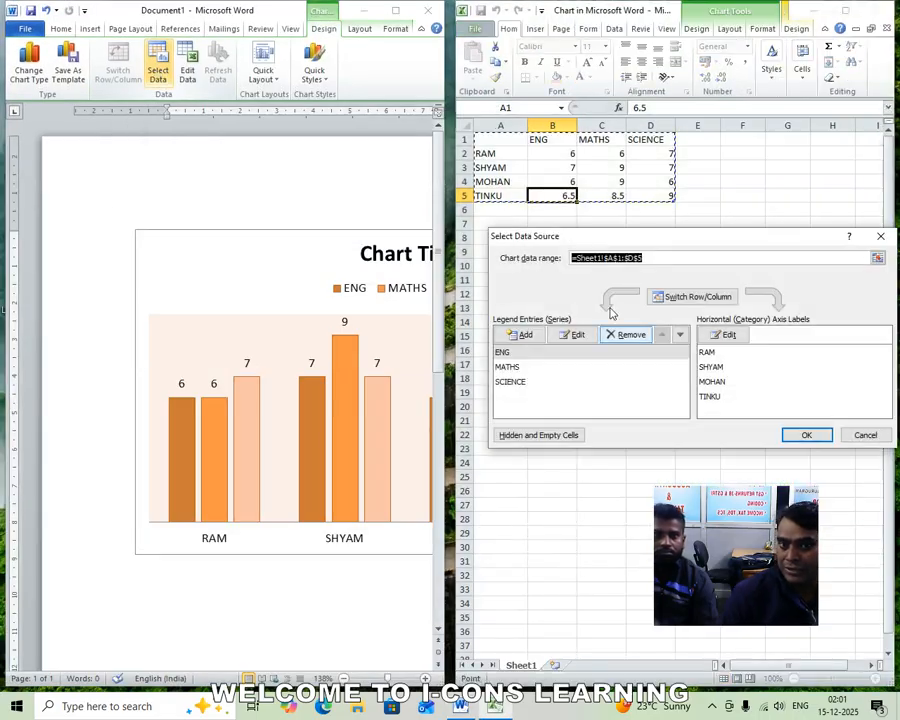
{"action": "left_click_drag", "start_coordinate": [667, 244], "coordinate": [362, 186]}
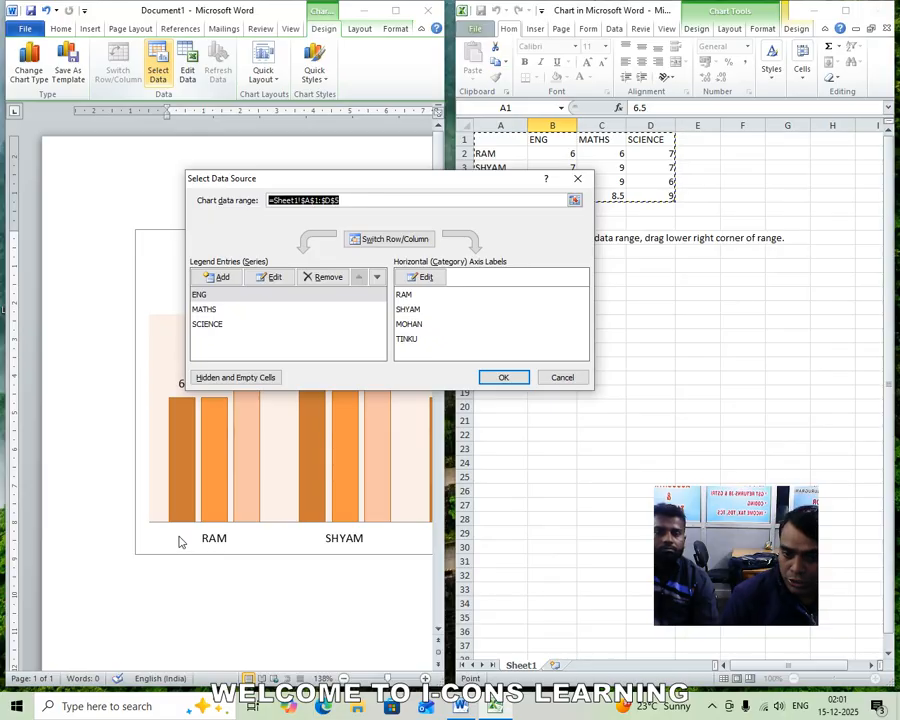
{"action": "left_click", "coordinate": [400, 240]}
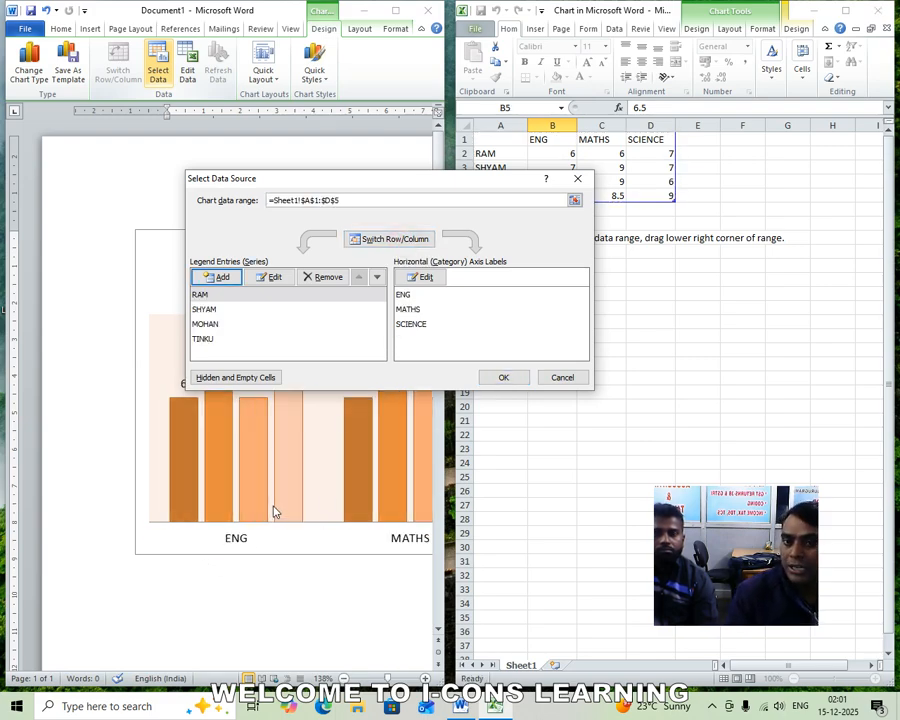
{"action": "left_click", "coordinate": [392, 239]}
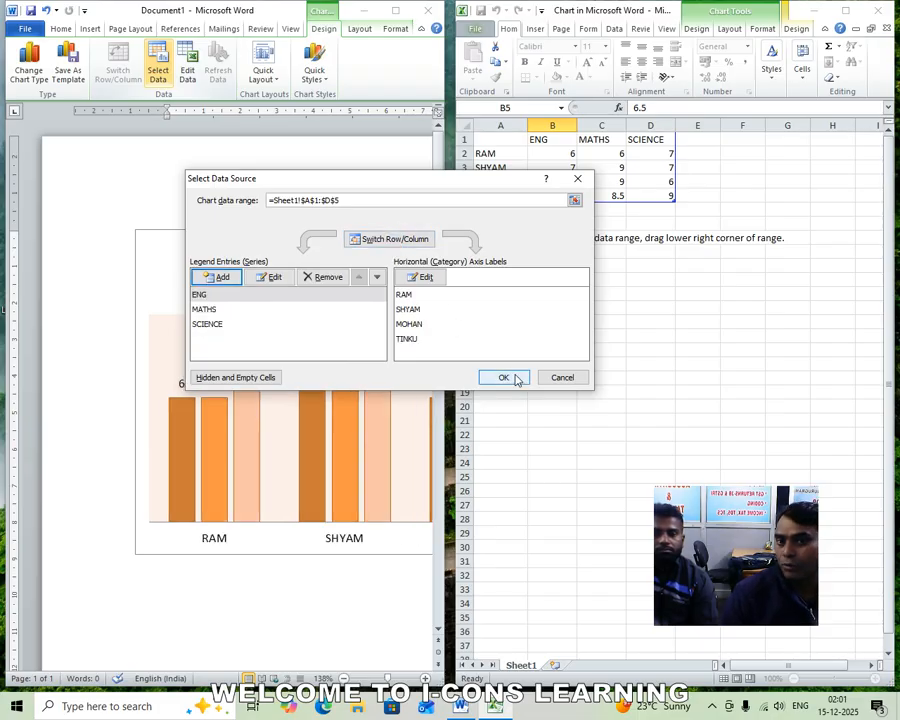
{"action": "left_click", "coordinate": [521, 379]}
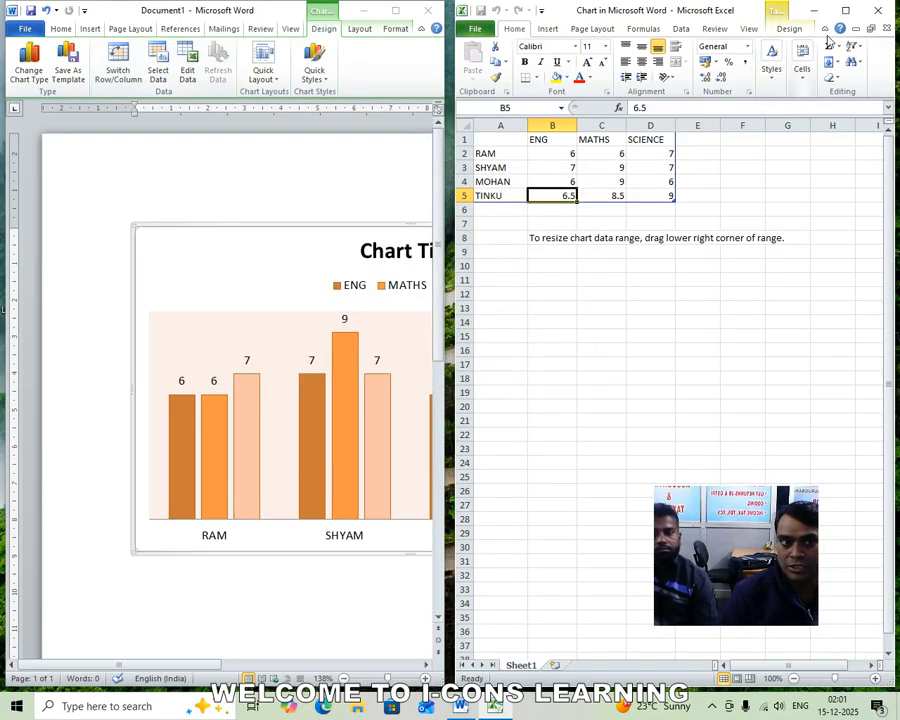
Close the chart data sheet and replace the chart's placeholder title with "10 CLASS STUDENT".
{"action": "left_click", "coordinate": [880, 12]}
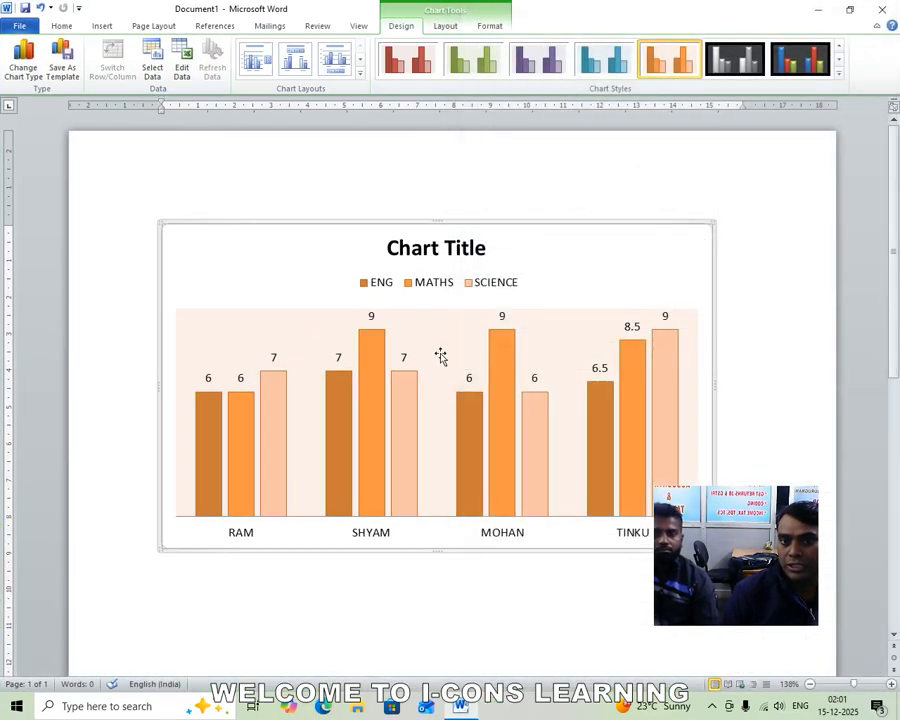
{"action": "double_click", "coordinate": [427, 254]}
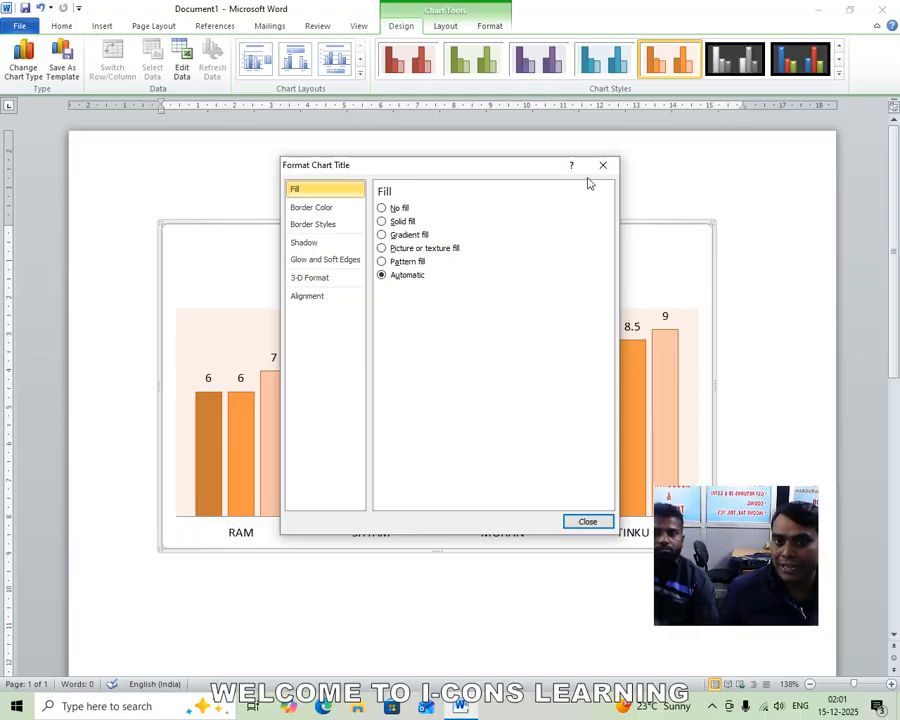
{"action": "left_click", "coordinate": [602, 168]}
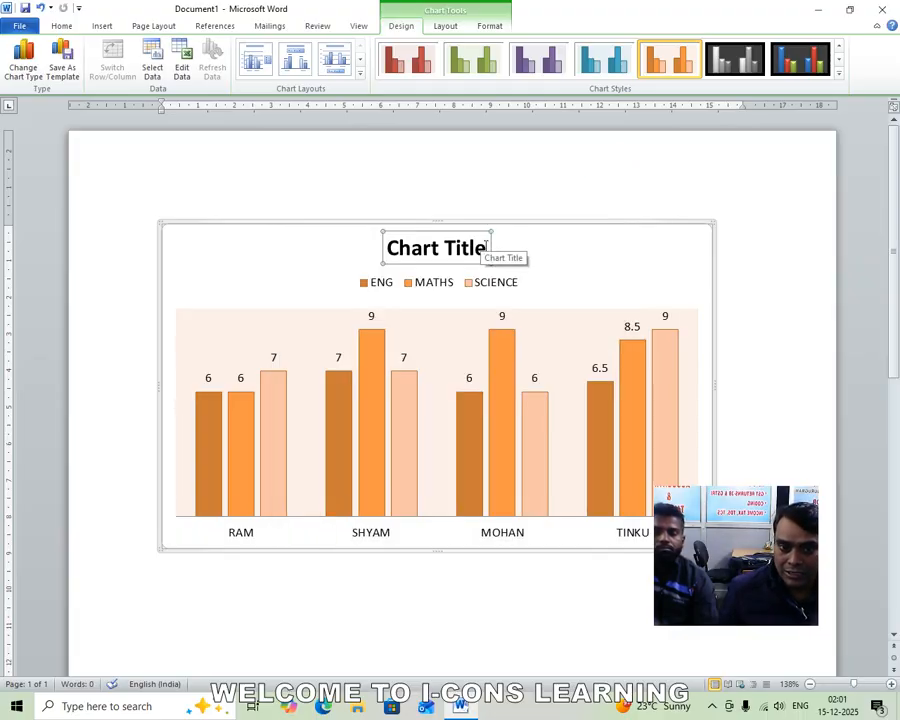
{"action": "triple_click", "coordinate": [400, 241]}
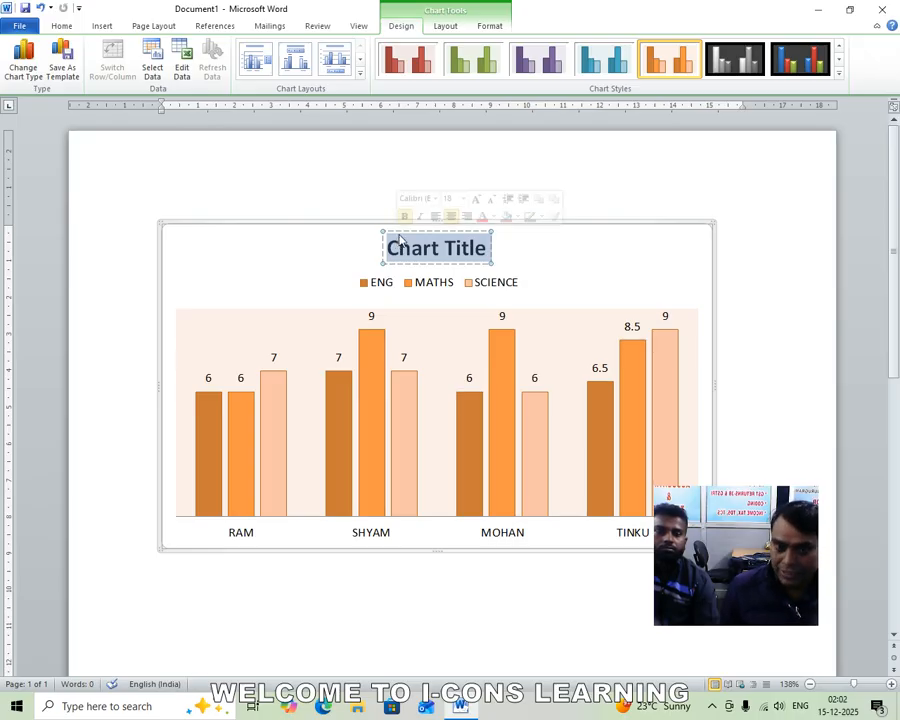
{"action": "type", "text": "10 CLASS S"}
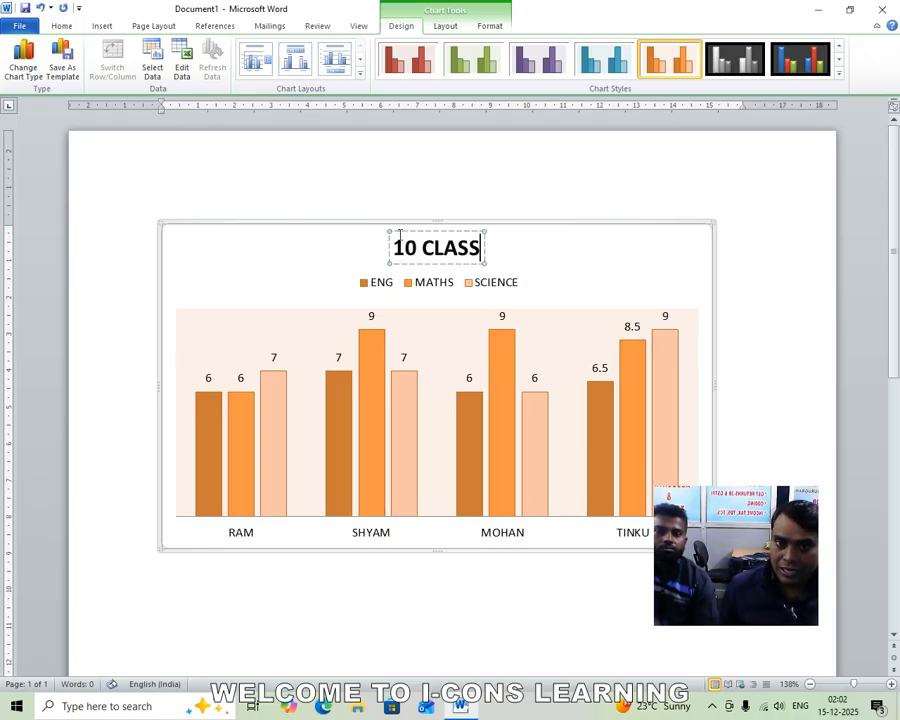
{"action": "type", "text": "TUDENTS"}
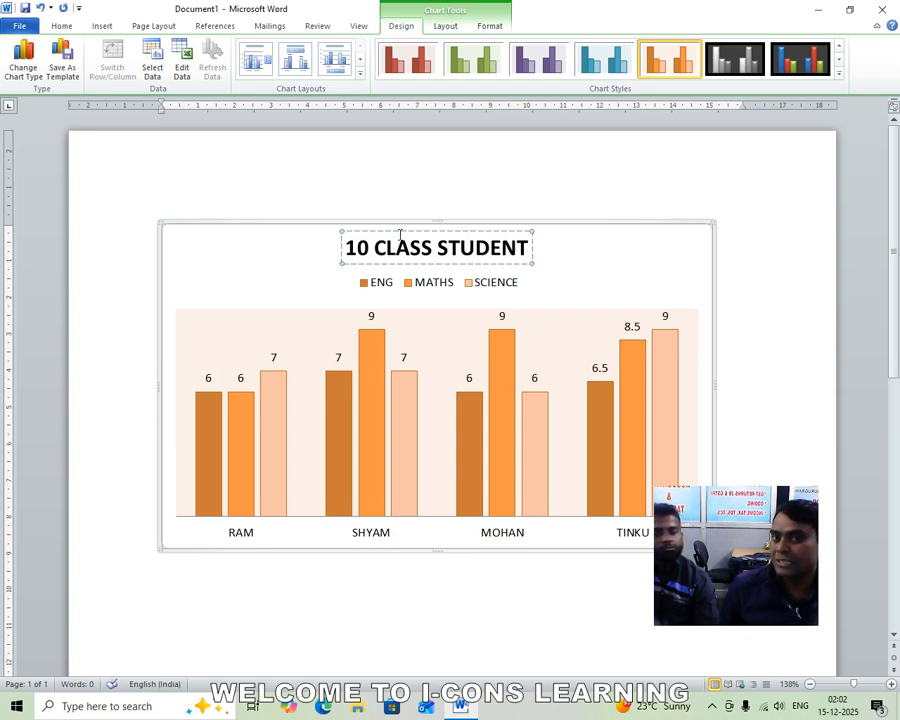